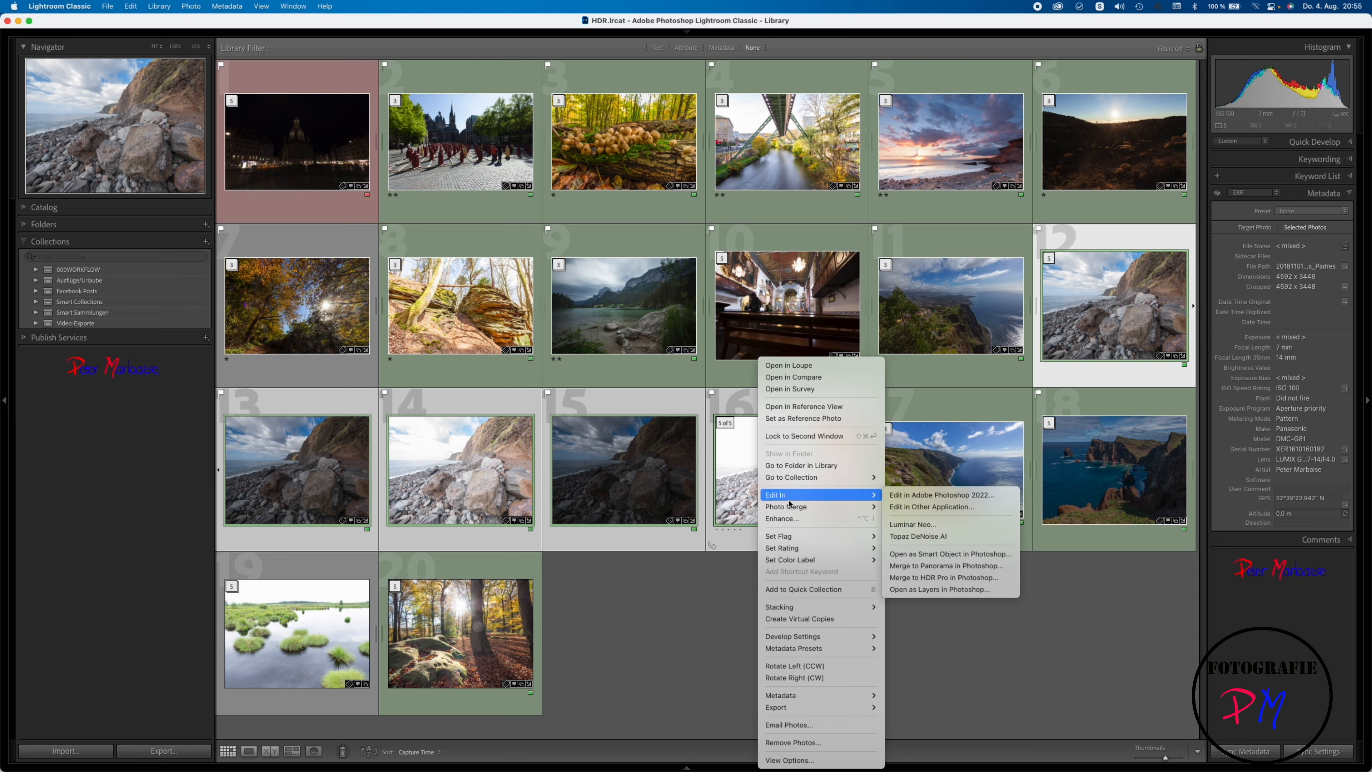
Step: Merge the five selected rocky beach exposures to HDR with High deghosting, hiding the deghost overlay
mouse_move(819, 507)
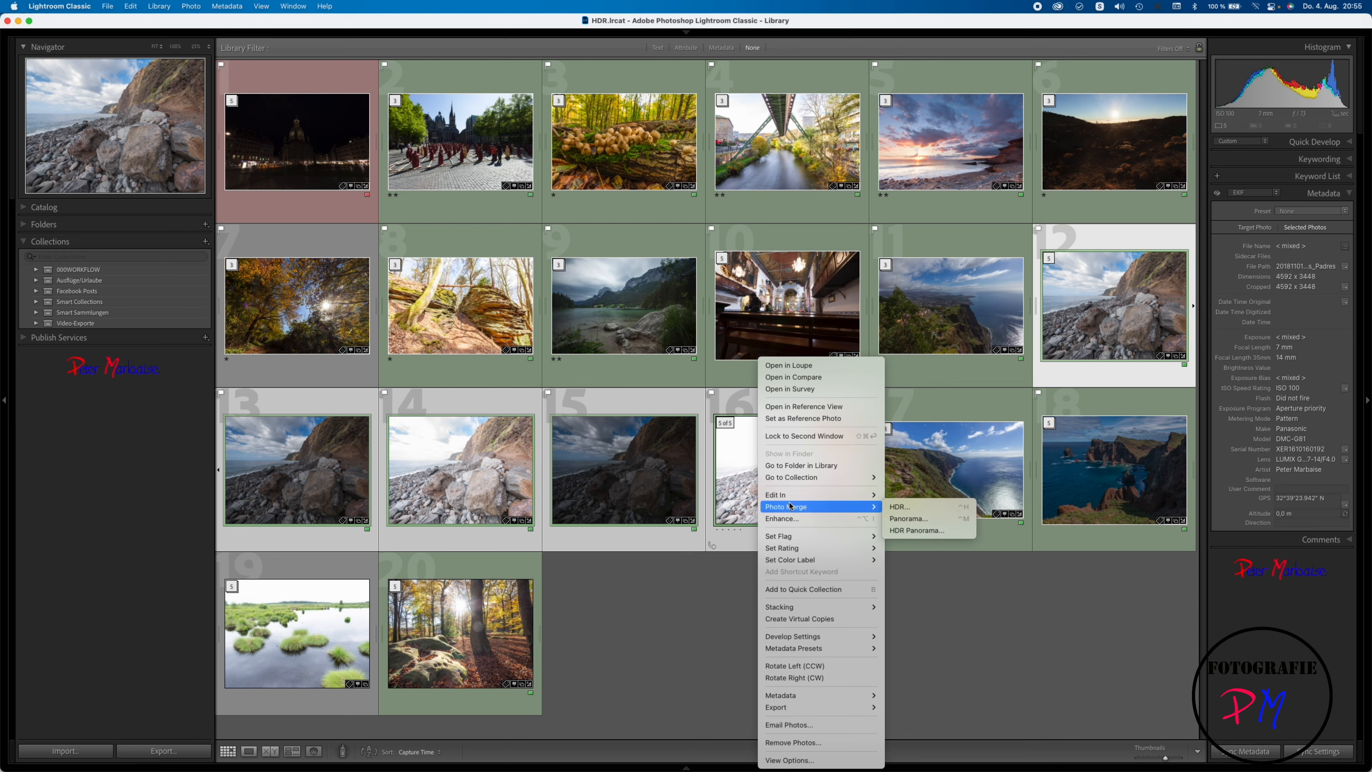
left_click(898, 507)
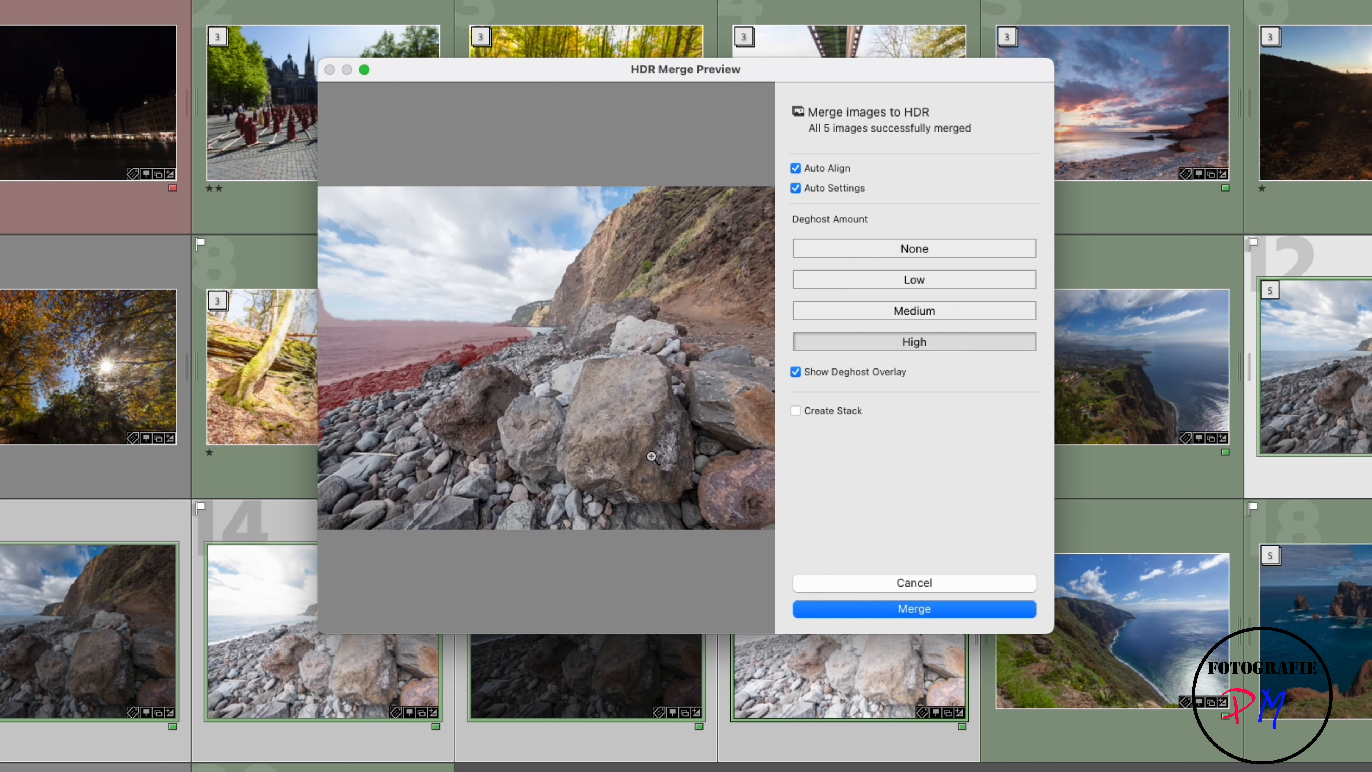
left_click(859, 373)
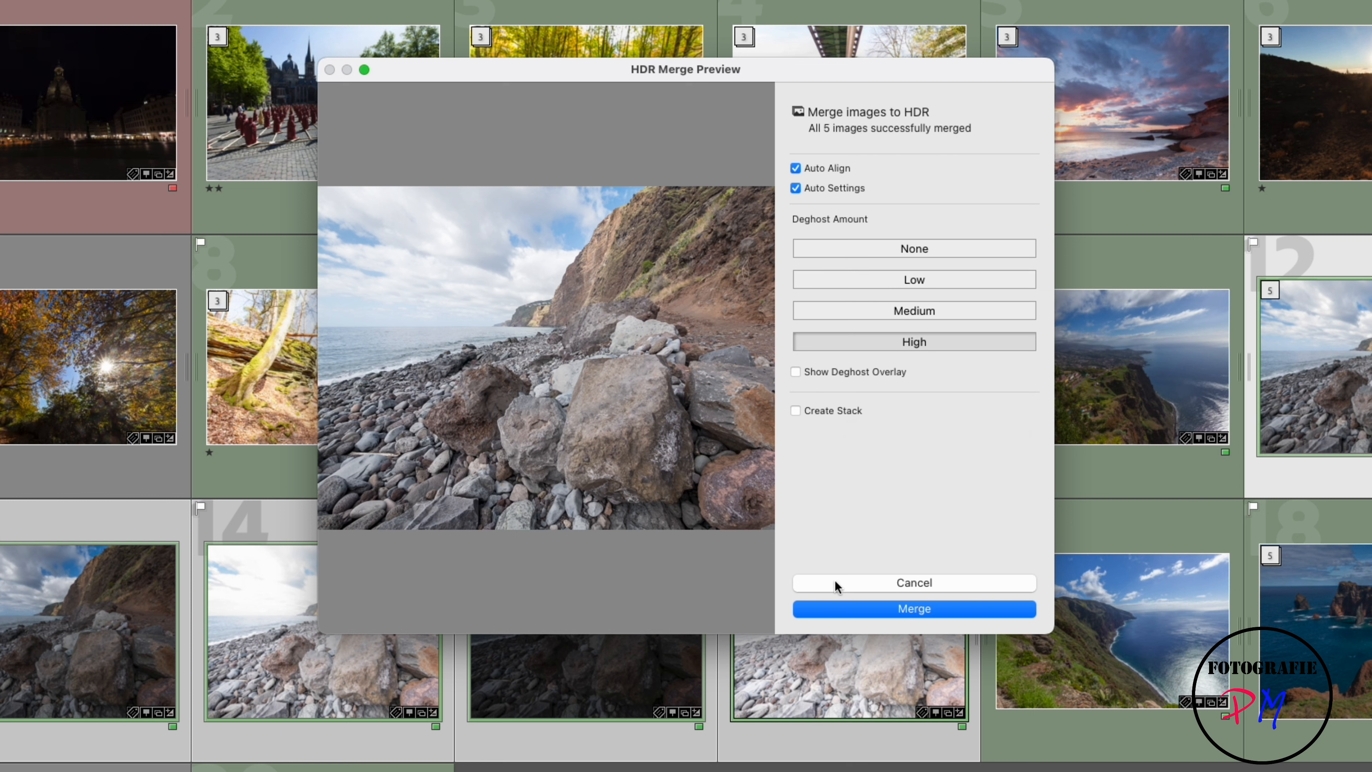
left_click(858, 610)
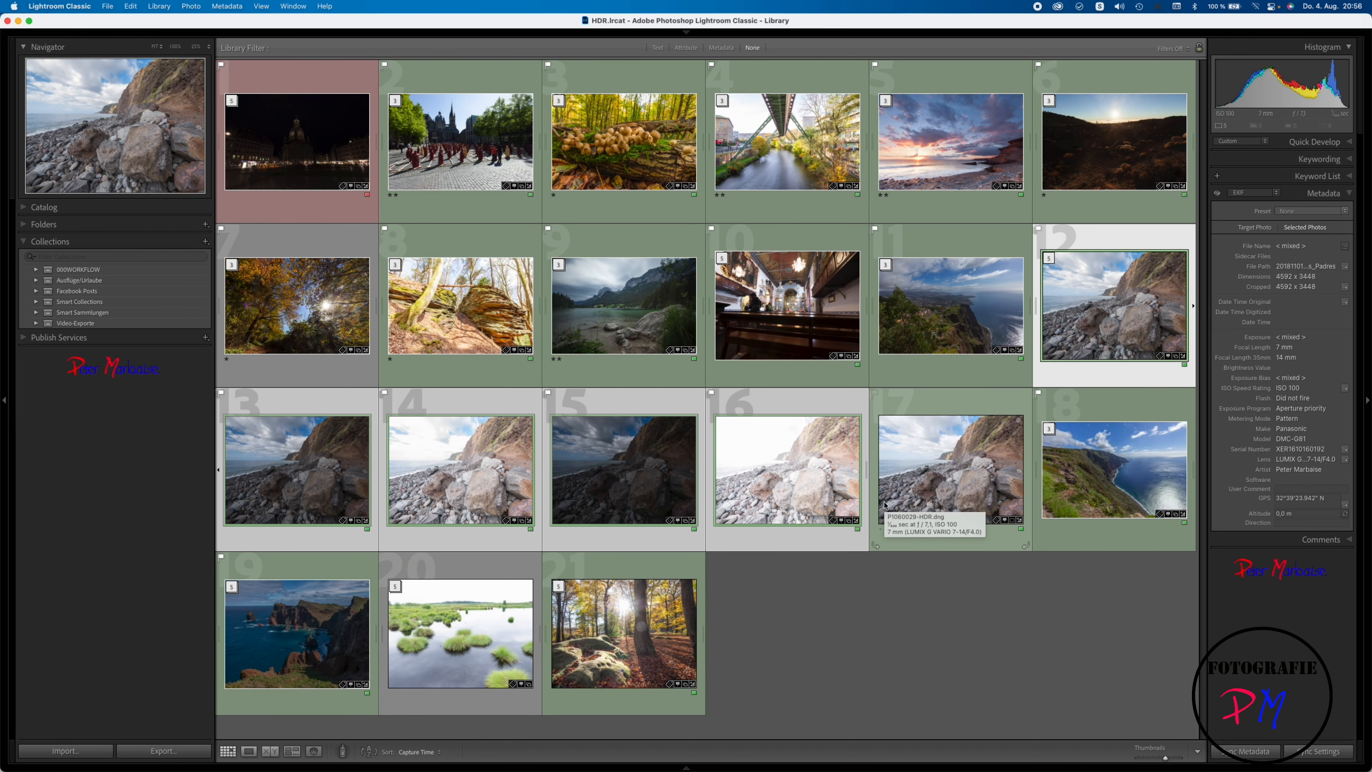
Step: Open the merged beach file P1060029-HDR.dng in the Develop module
double_click(885, 505)
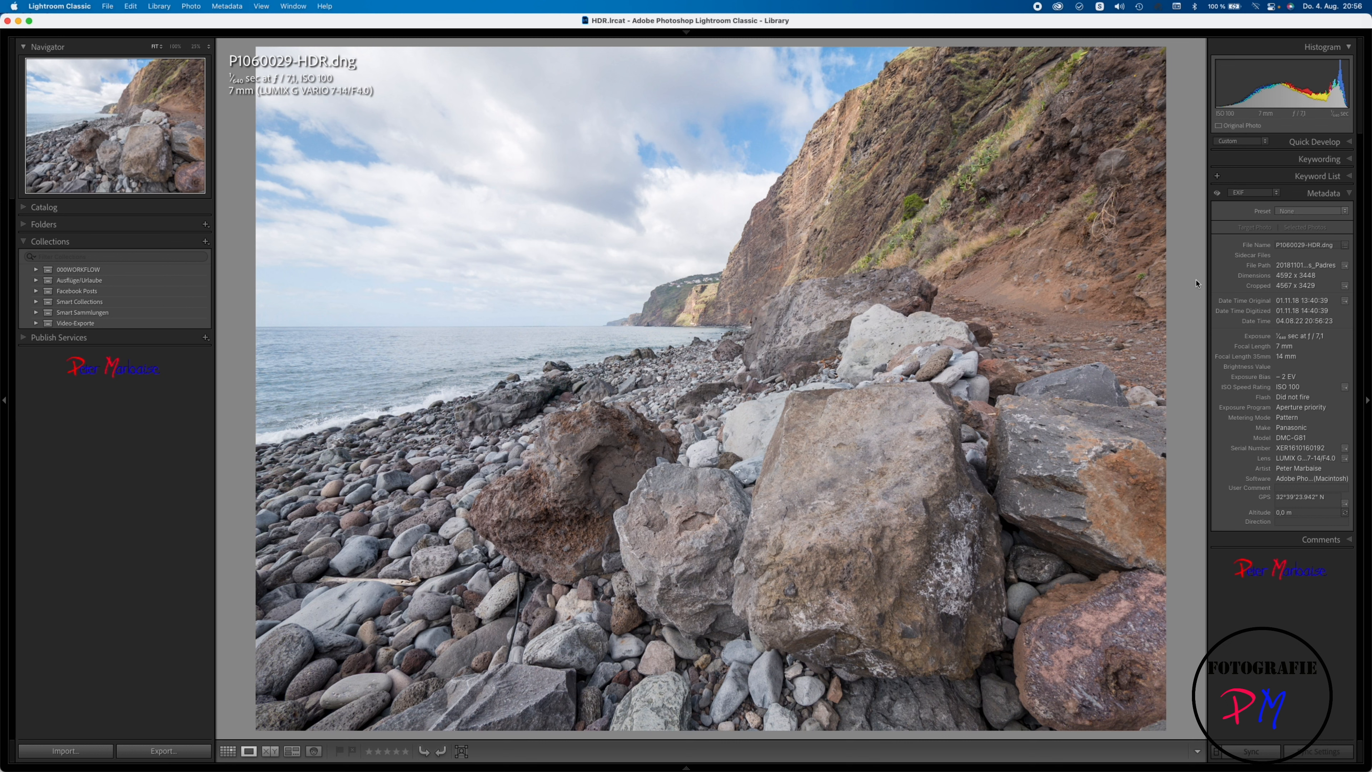
mouse_move(840, 36)
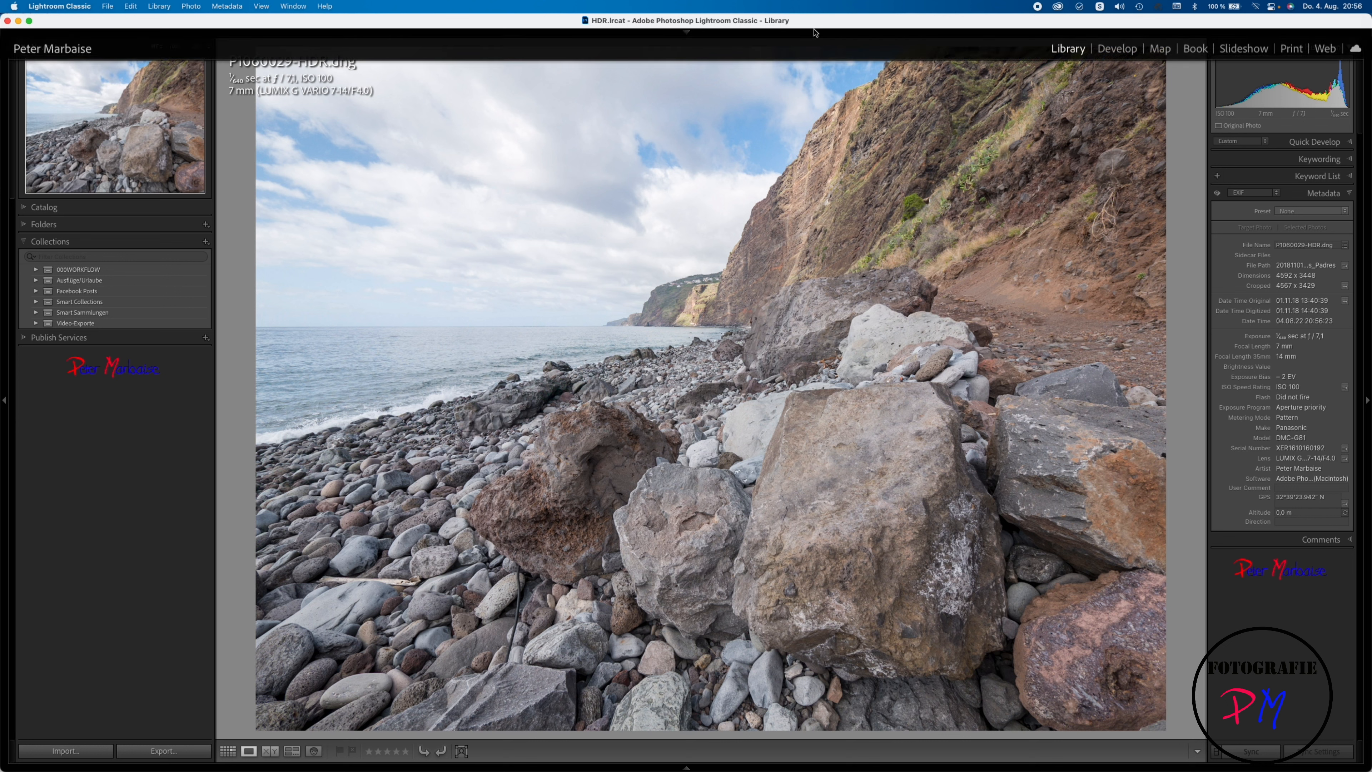
left_click(1105, 48)
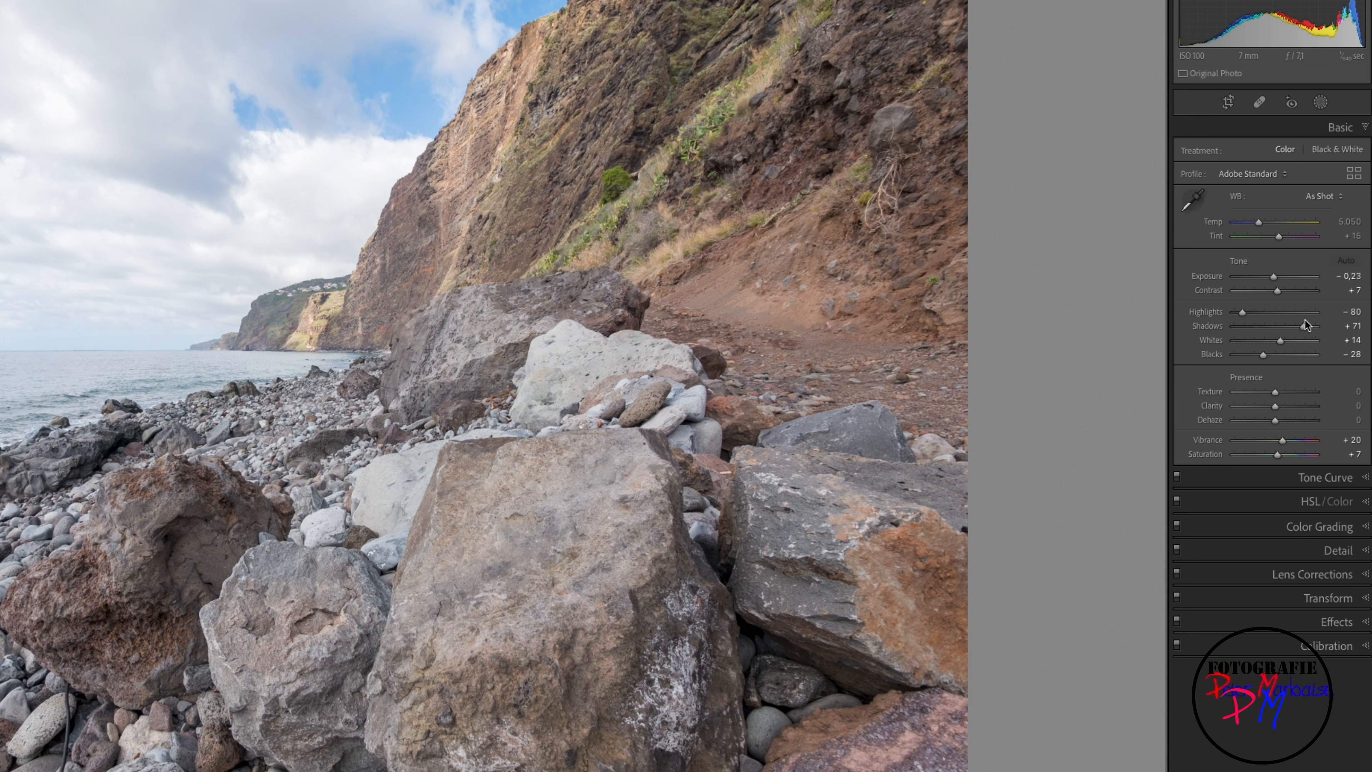
Step: Adjust the beach HDR's tone by setting Shadows to +49 and Exposure to −0.90
left_click_drag(1305, 321, 1295, 325)
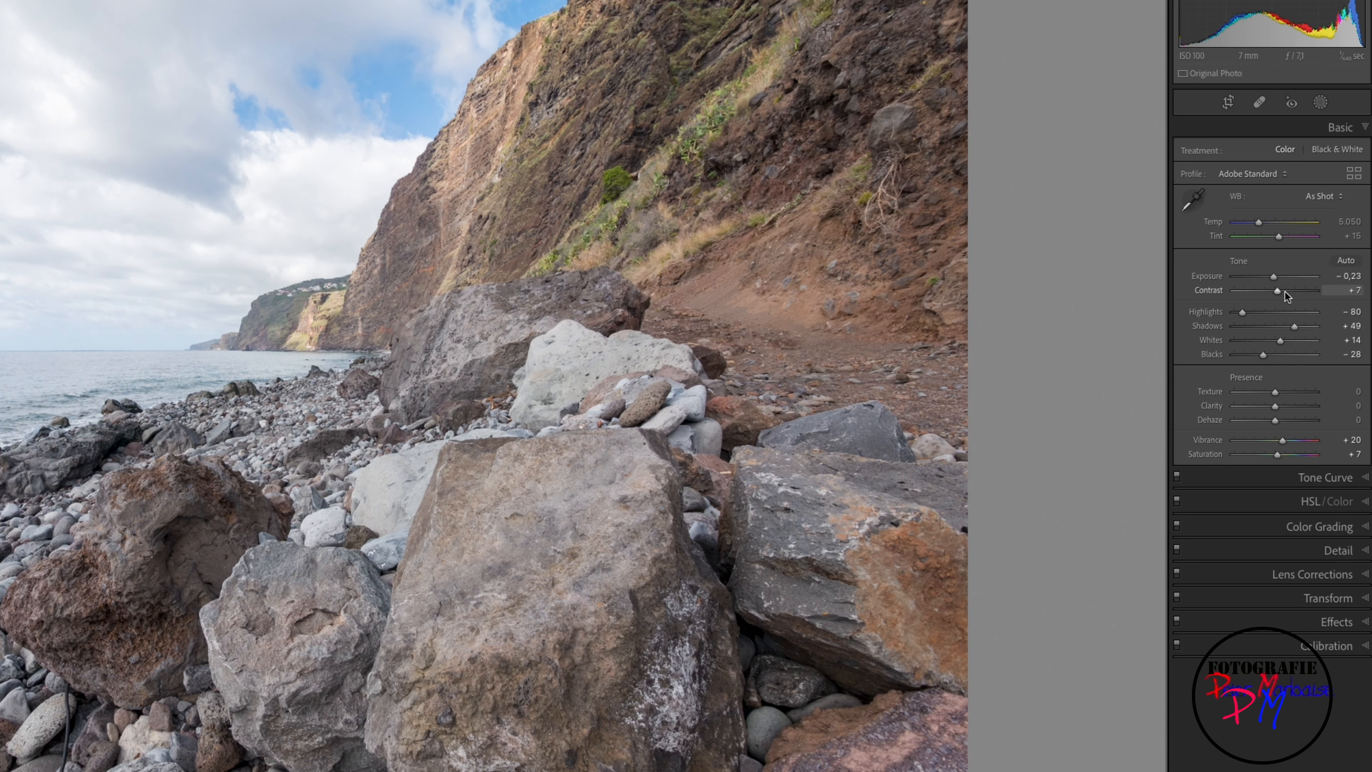
double_click(1221, 276)
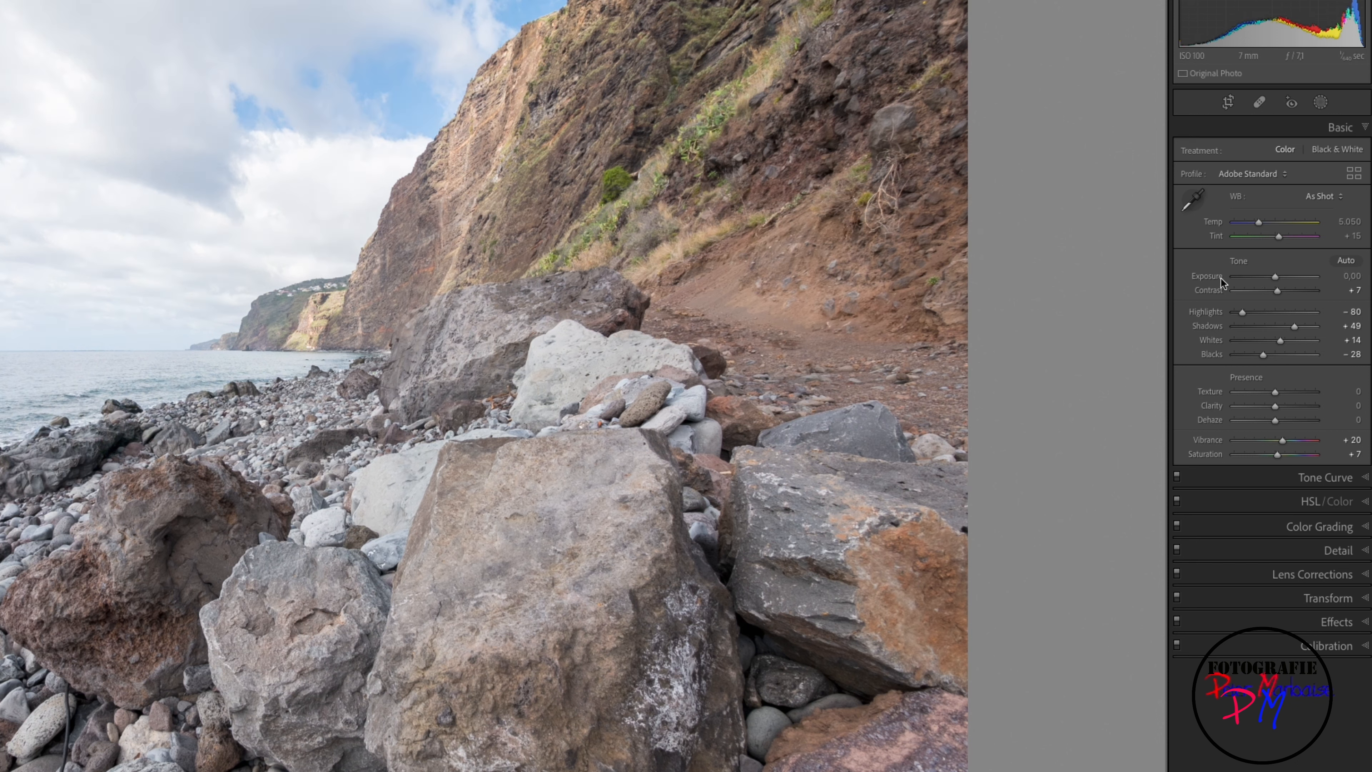
left_click_drag(1281, 279, 1272, 280)
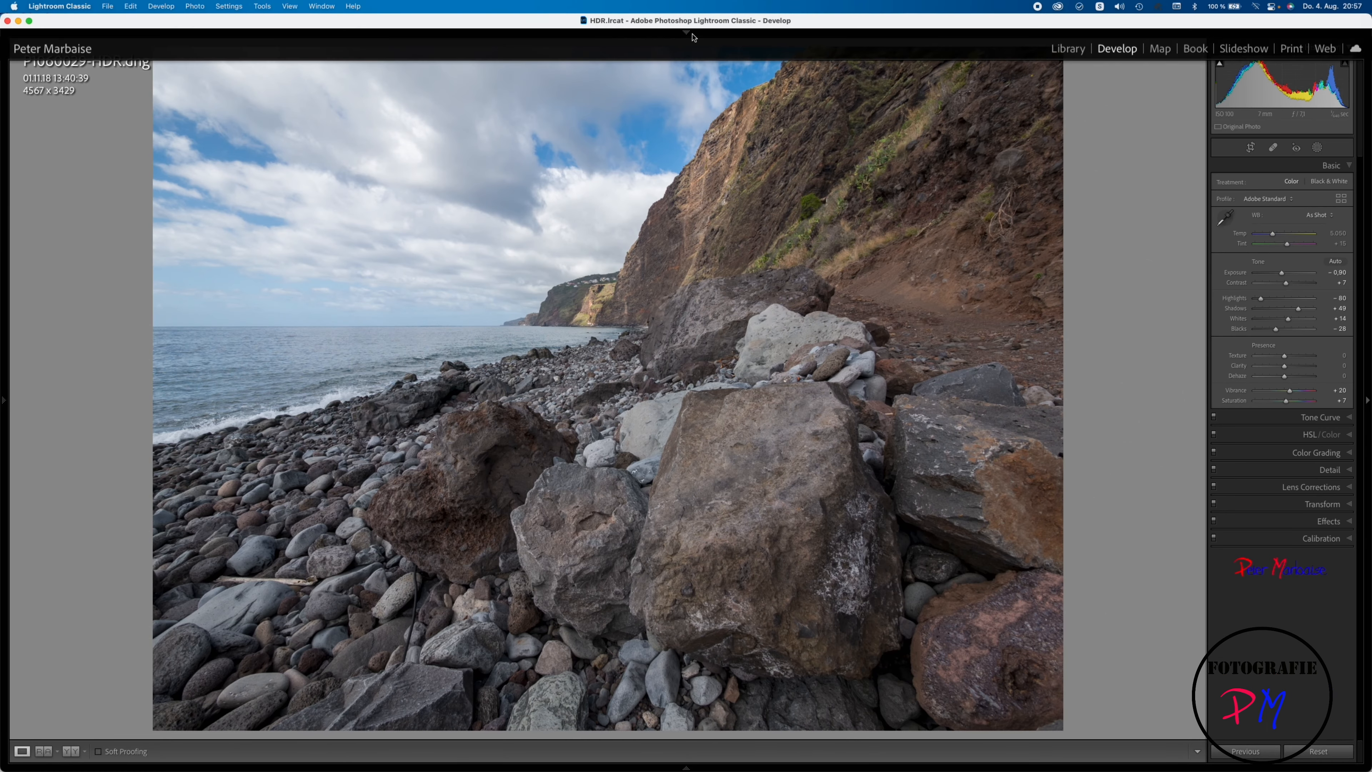
Step: Keep the module picker shown, return to the Library grid and flag the beach HDR as rejected
left_click(689, 33)
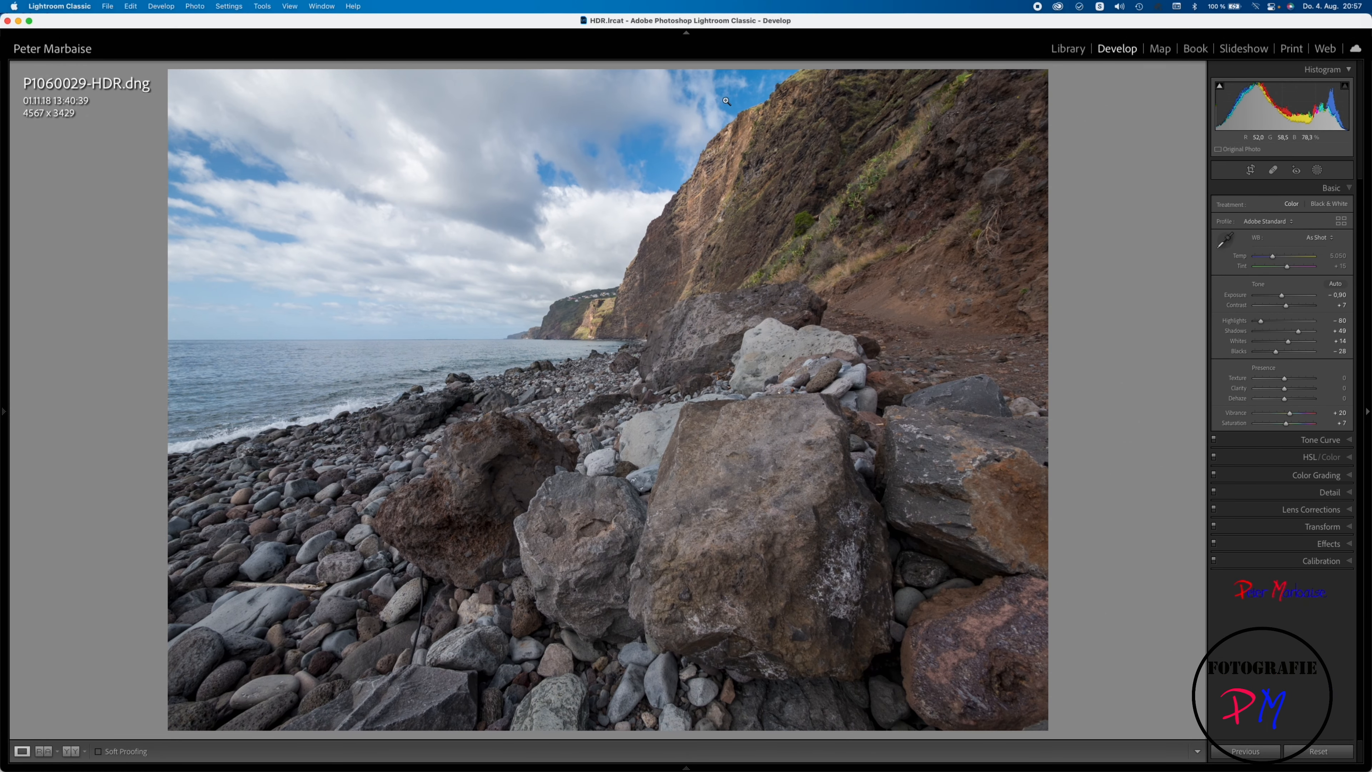
left_click(1068, 49)
key("g")
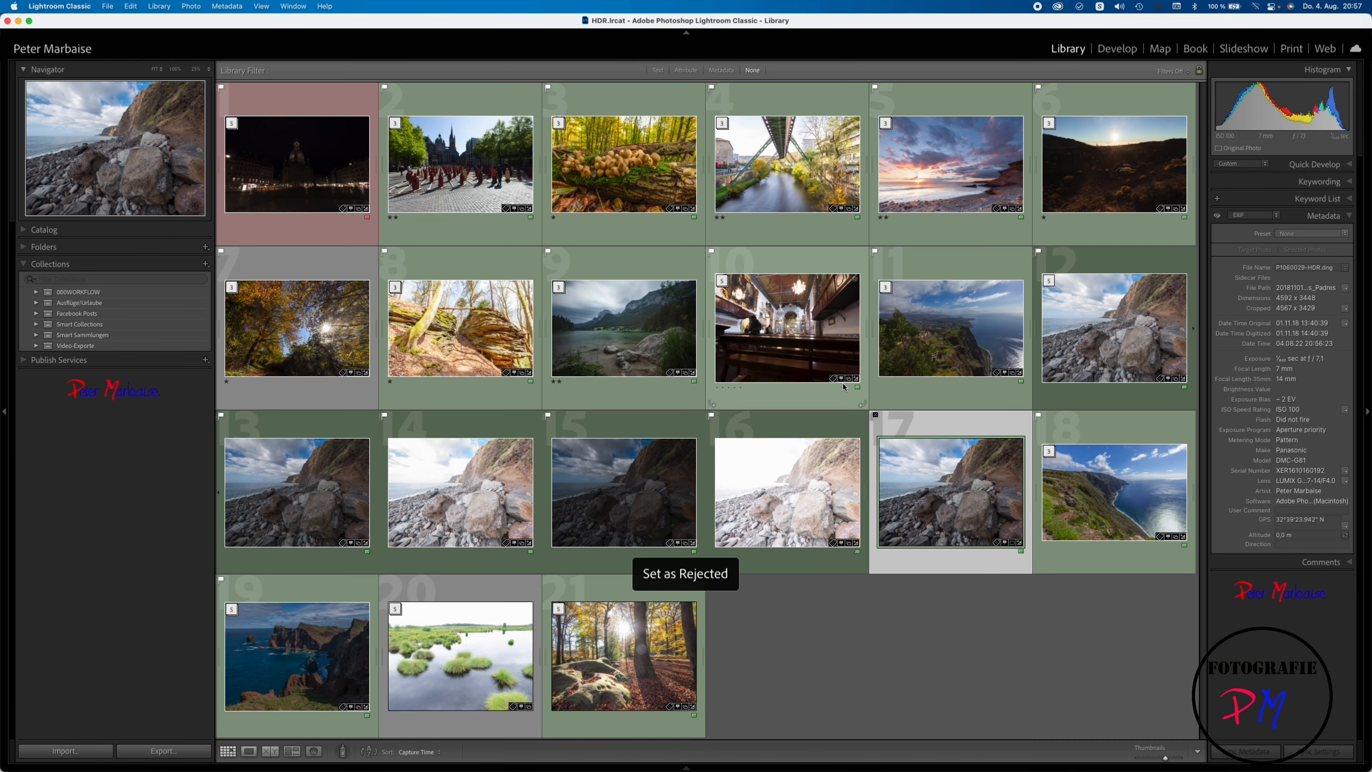
Step: Expand the church interior stack and select all five of its exposures
left_click(768, 319)
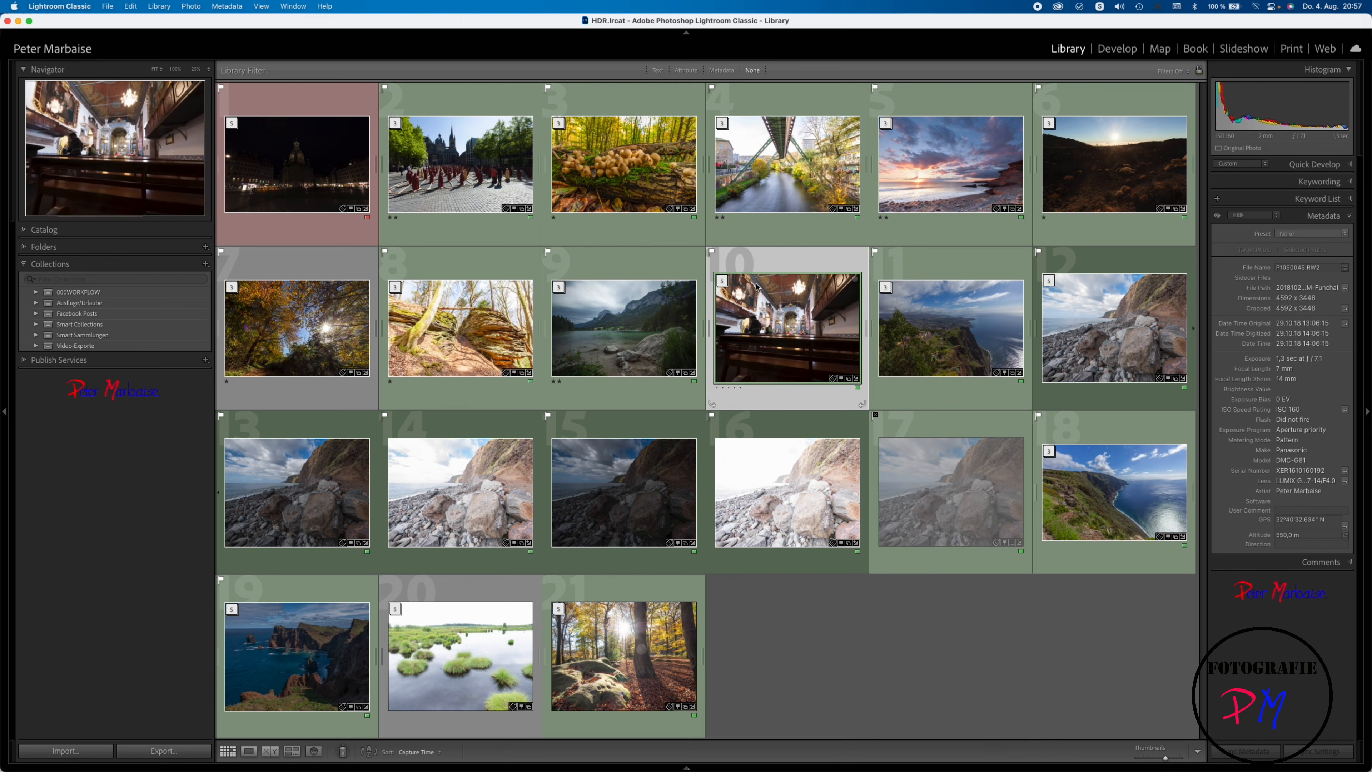
left_click(723, 282)
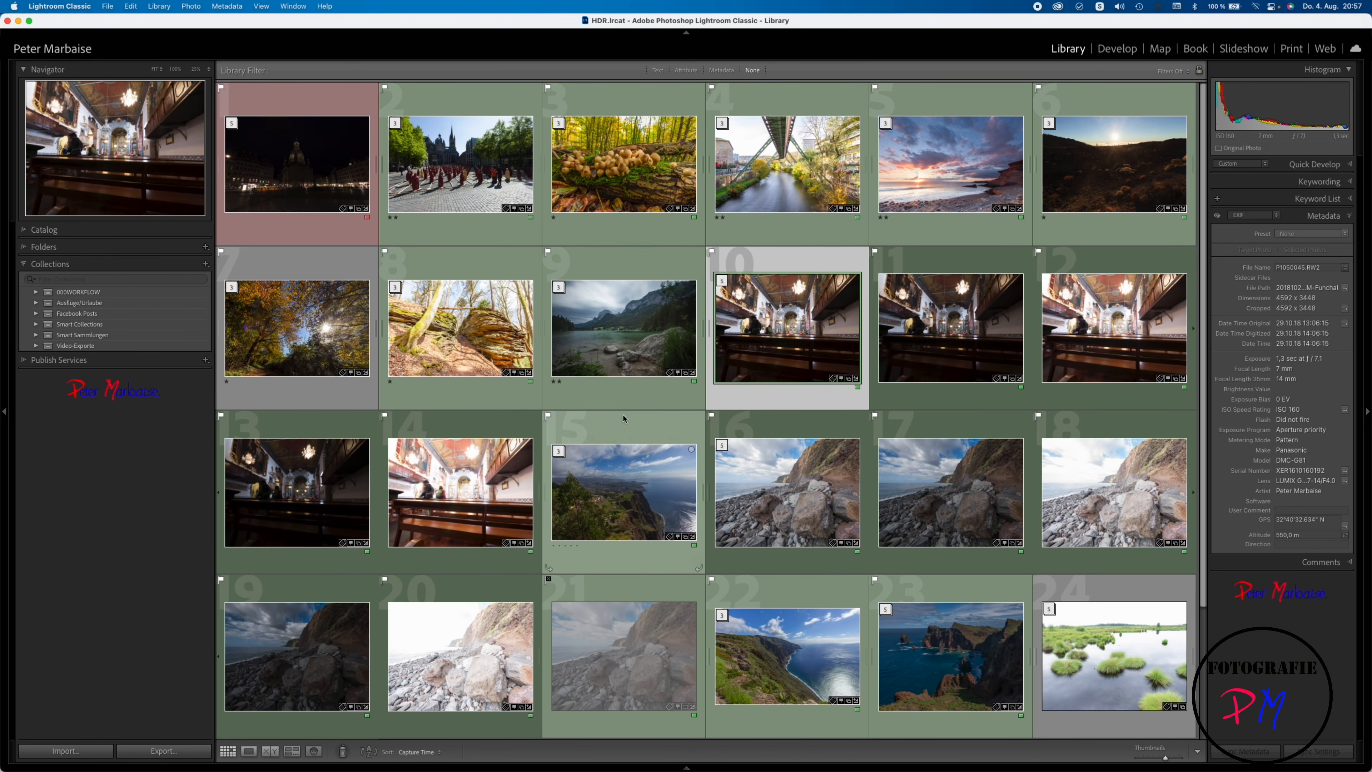
left_click(470, 487, "shift")
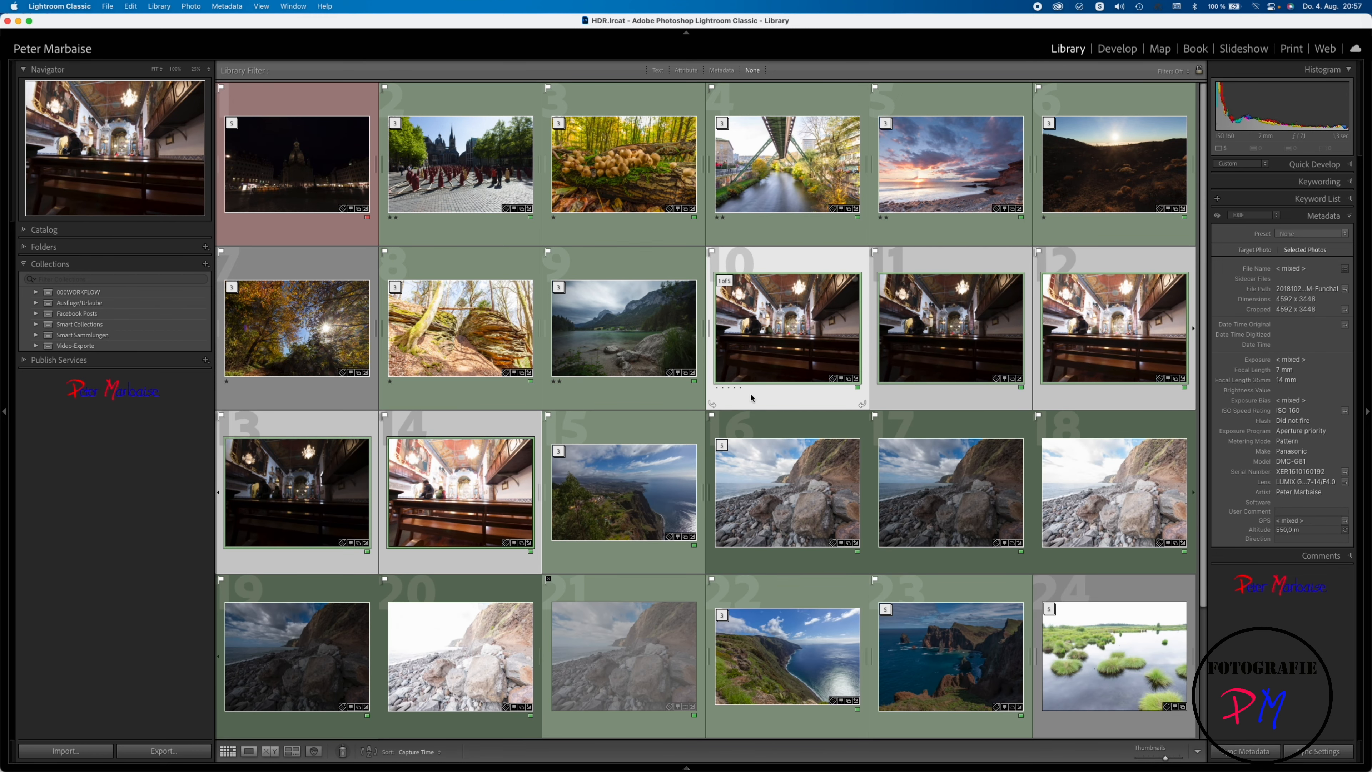
Step: Merge the five church exposures to HDR with High deghosting and the deghost overlay shown
right_click(760, 338)
mouse_move(825, 505)
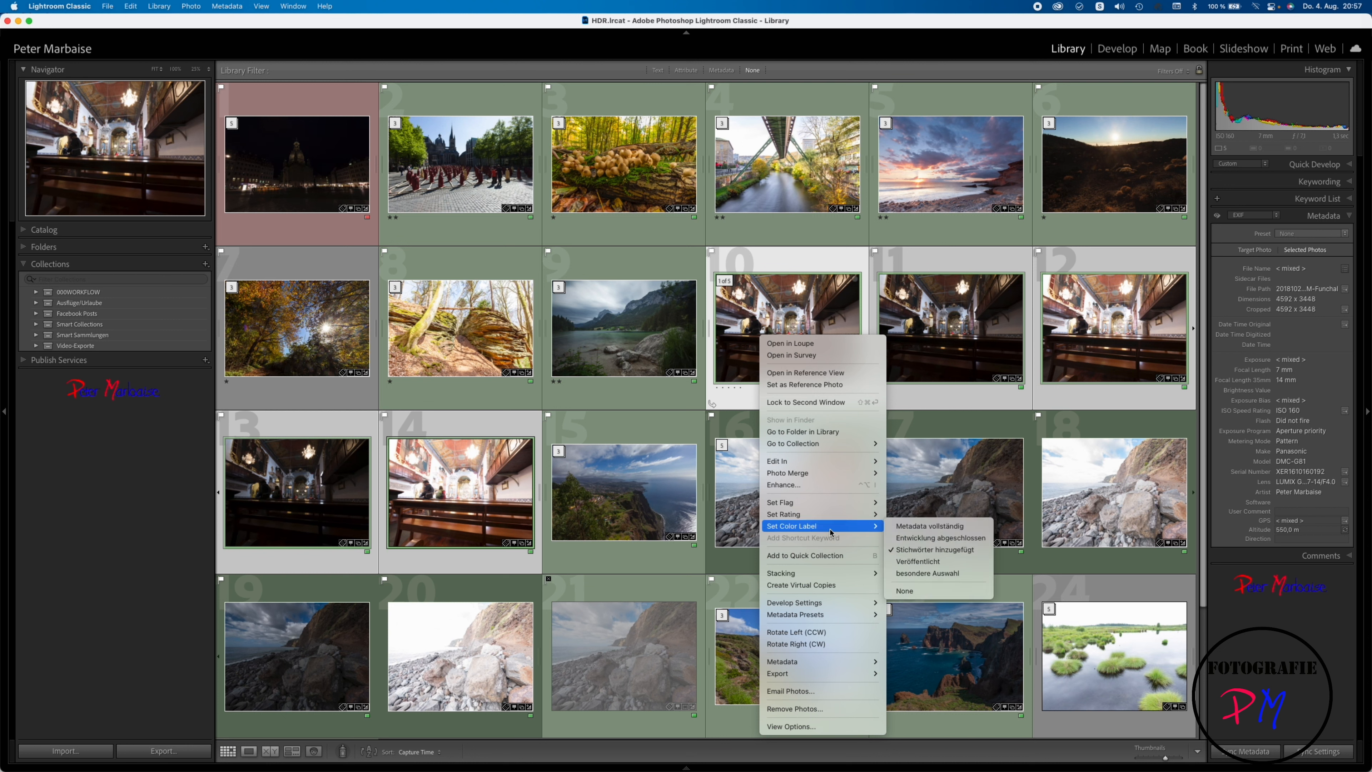
mouse_move(840, 478)
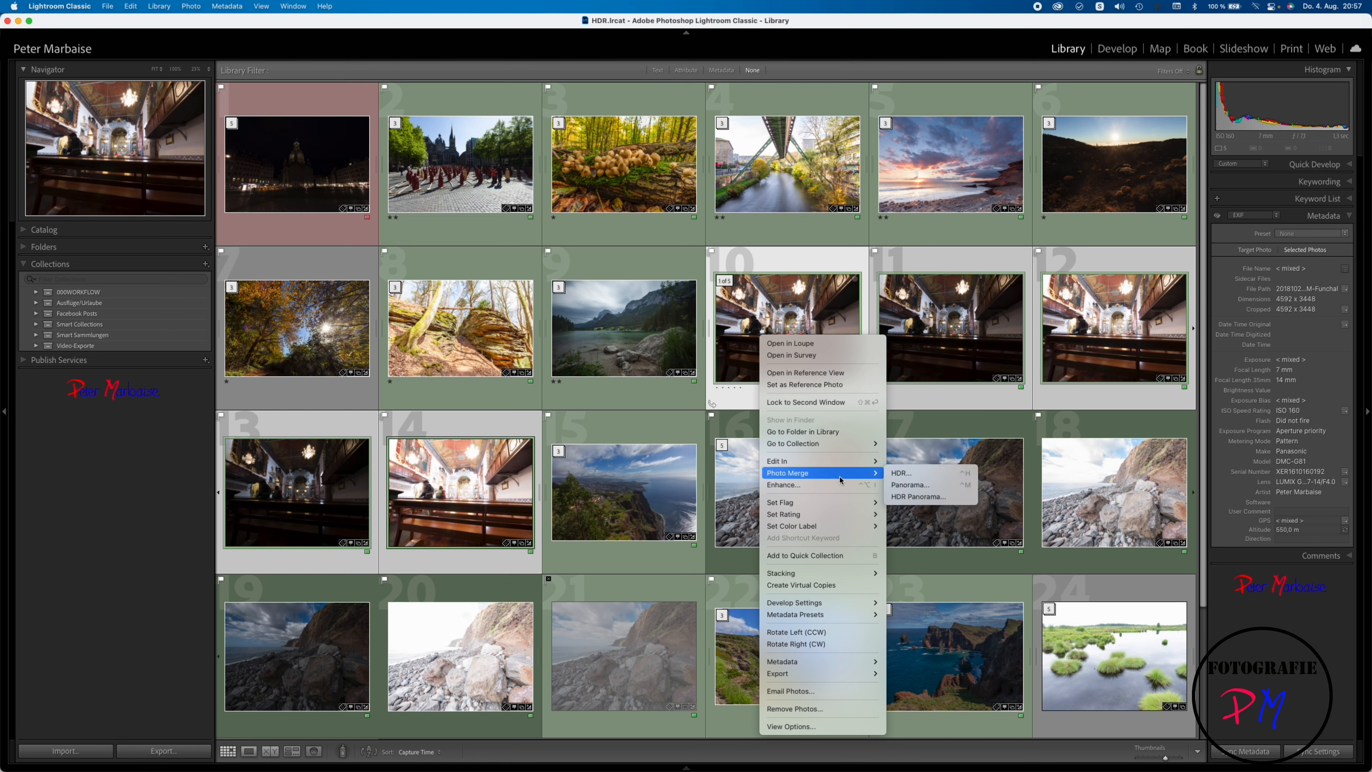
left_click(903, 473)
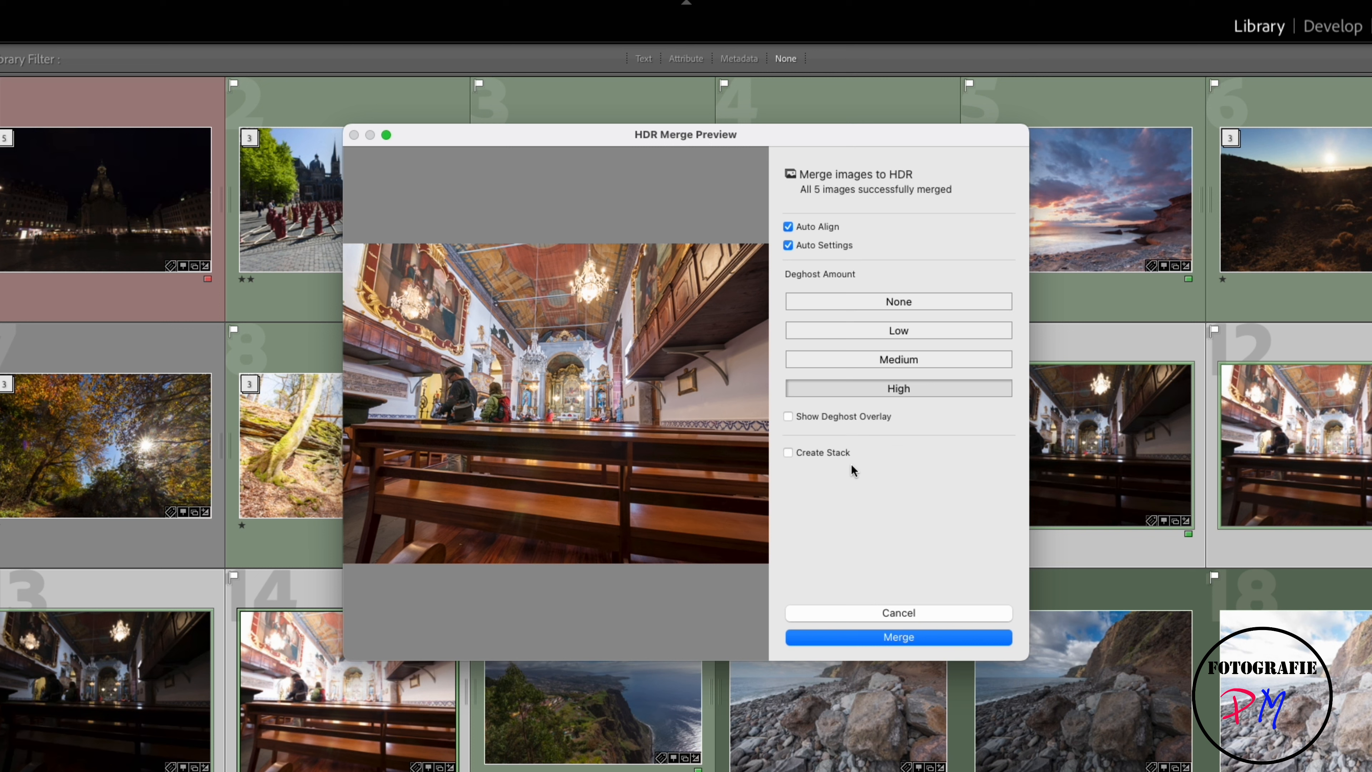
left_click(833, 418)
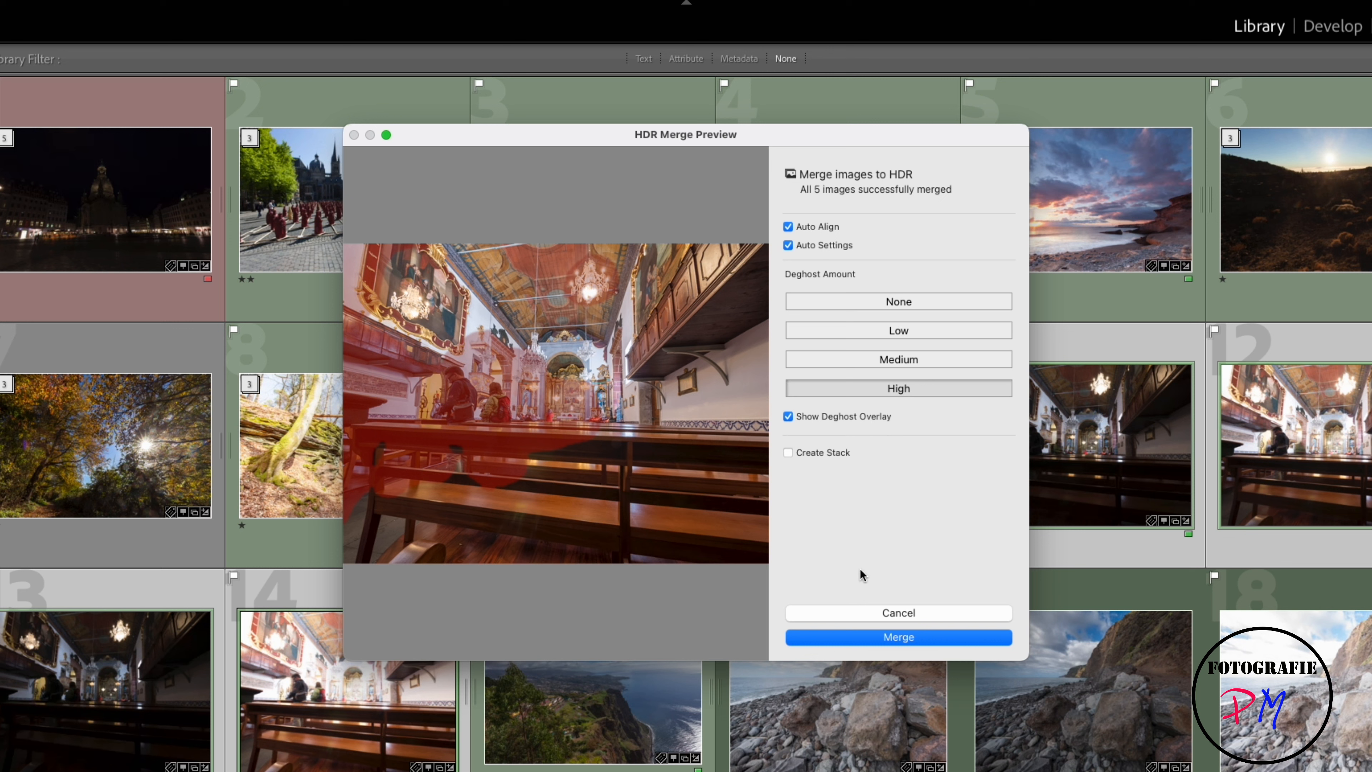
left_click(854, 631)
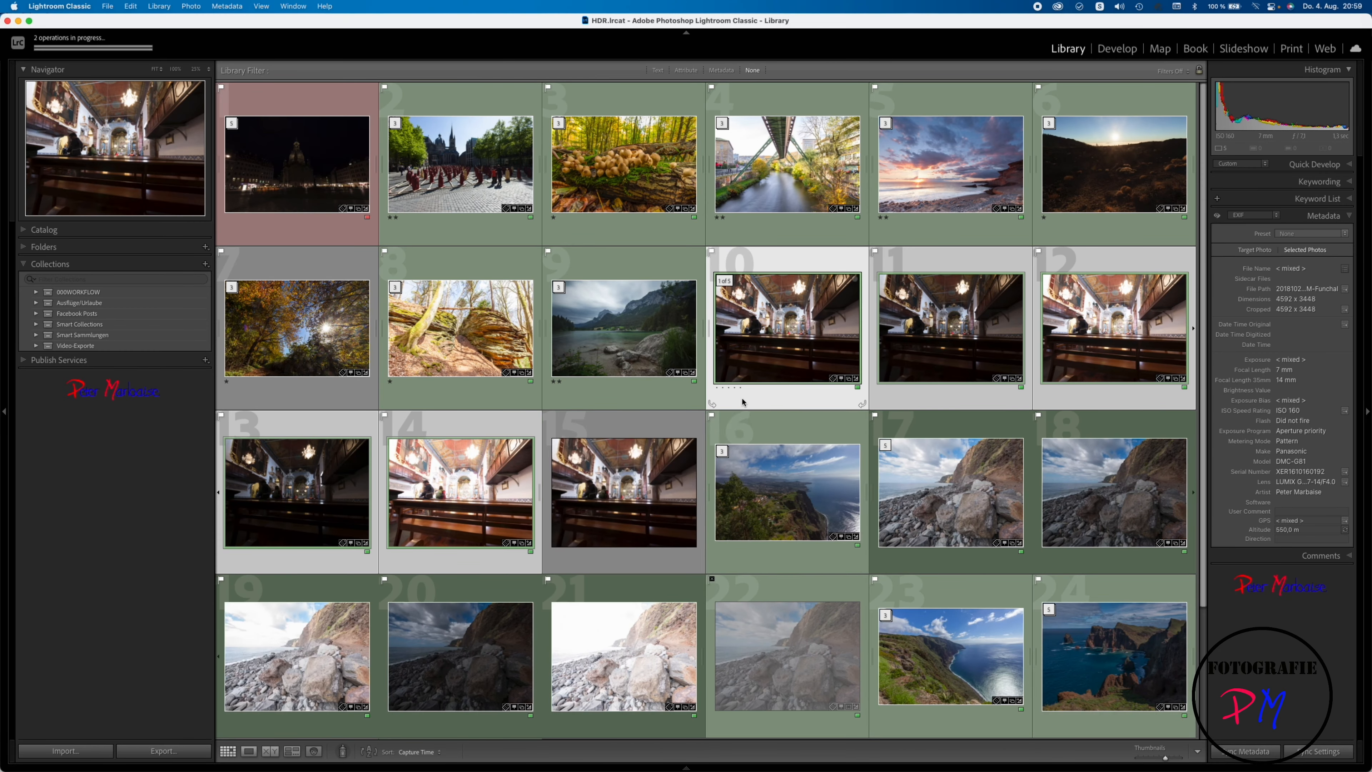
Step: Open the merged church HDR enlarged and examine the standing visitors for ghosting at 100% zoom
double_click(653, 459)
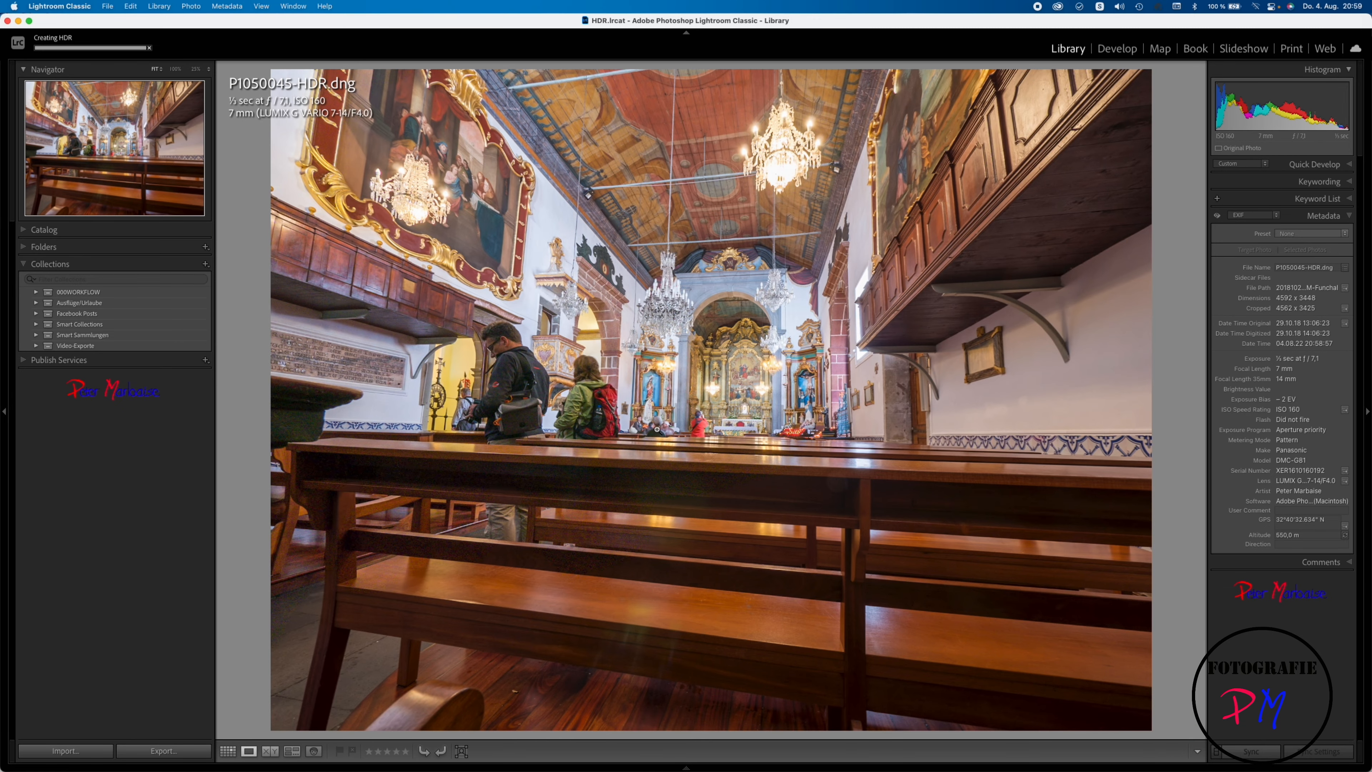
left_click(511, 347)
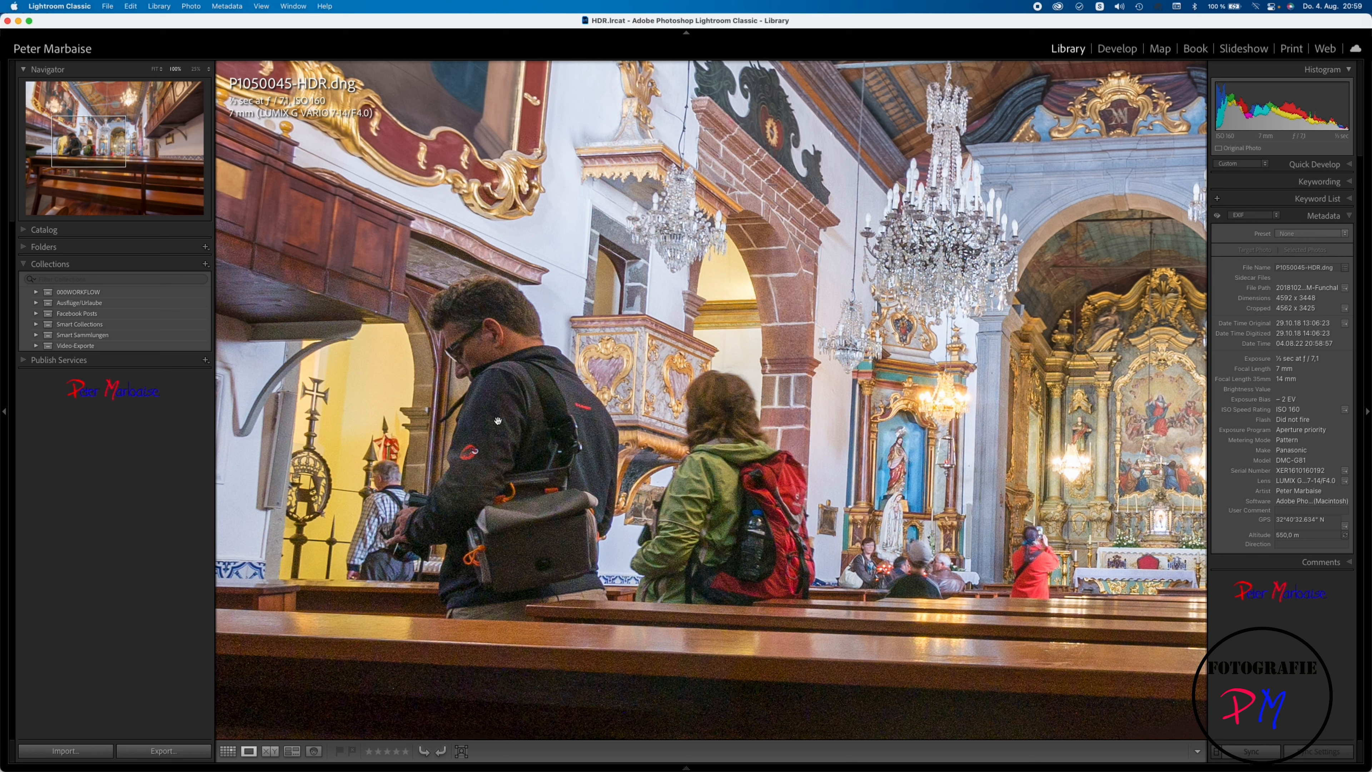
left_click(530, 412)
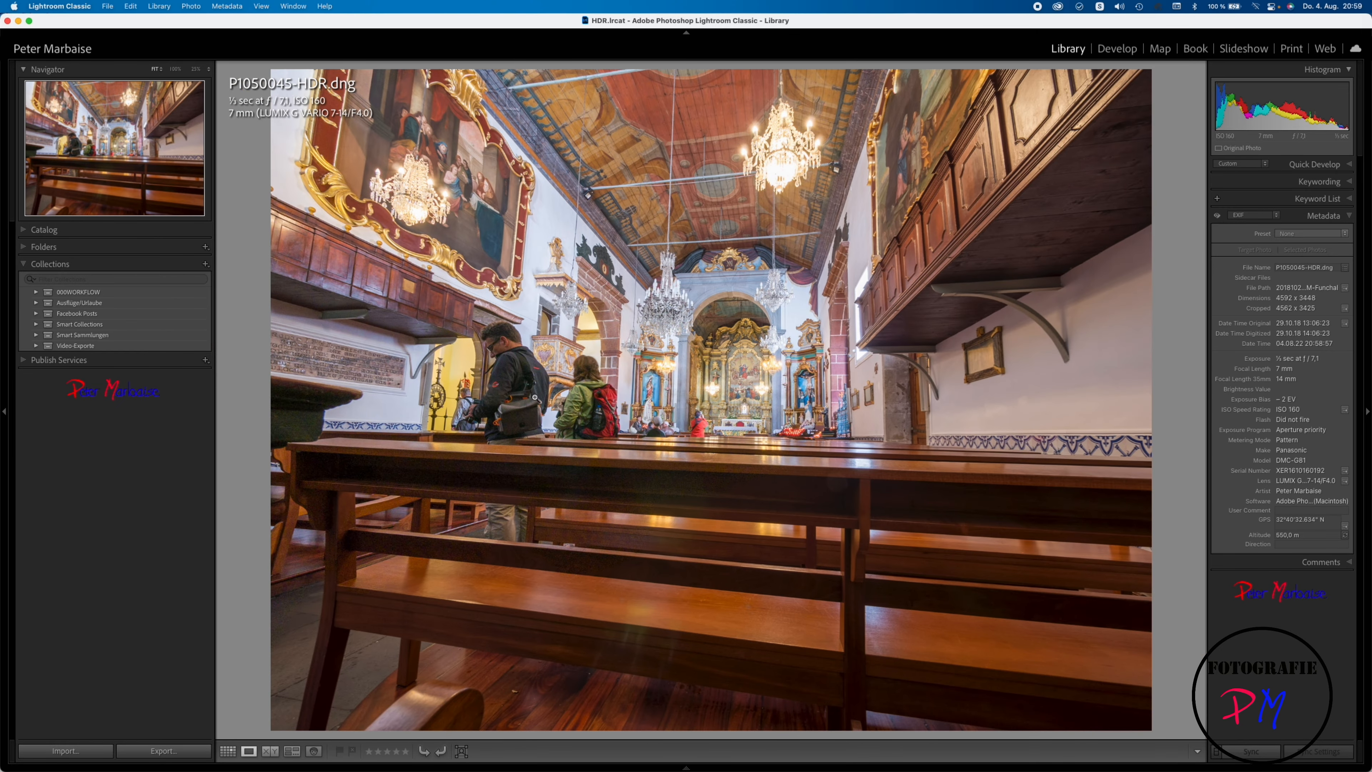
left_click(535, 398)
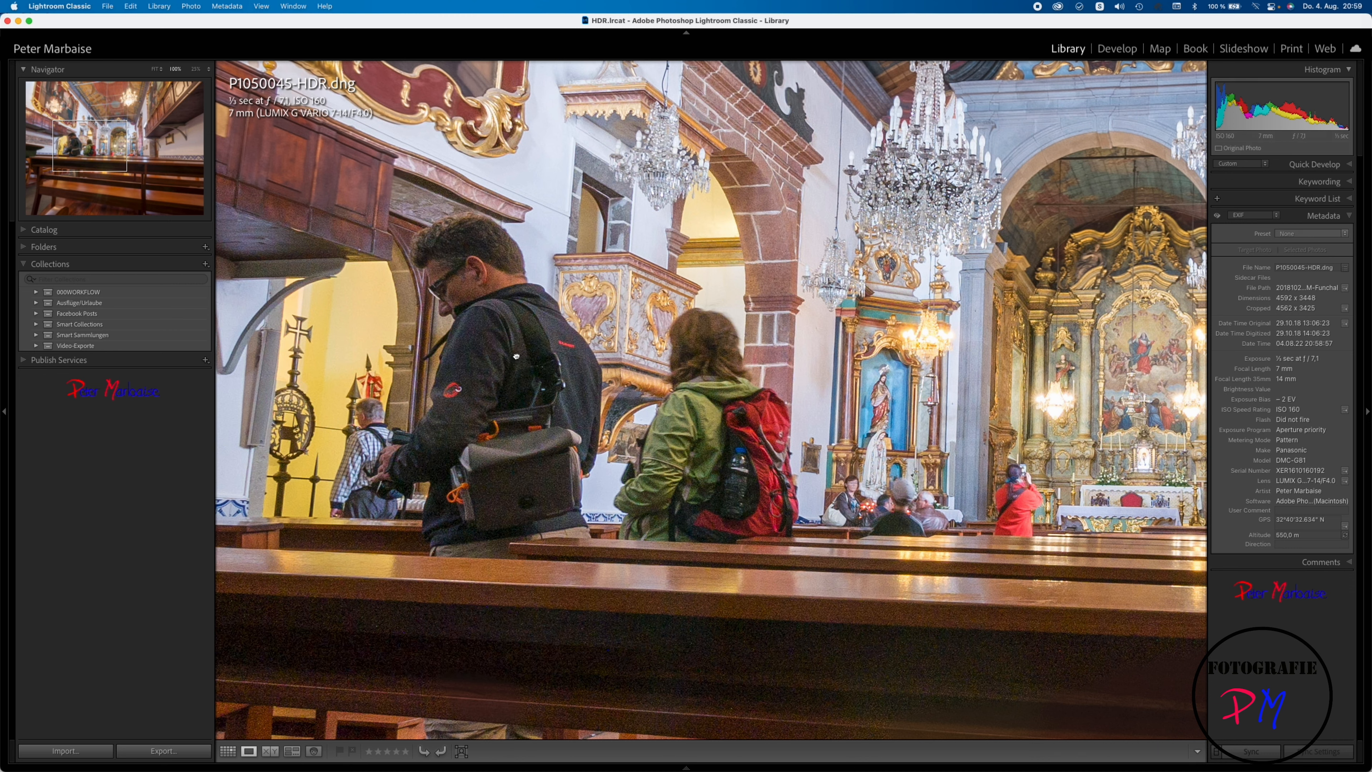
left_click(516, 357)
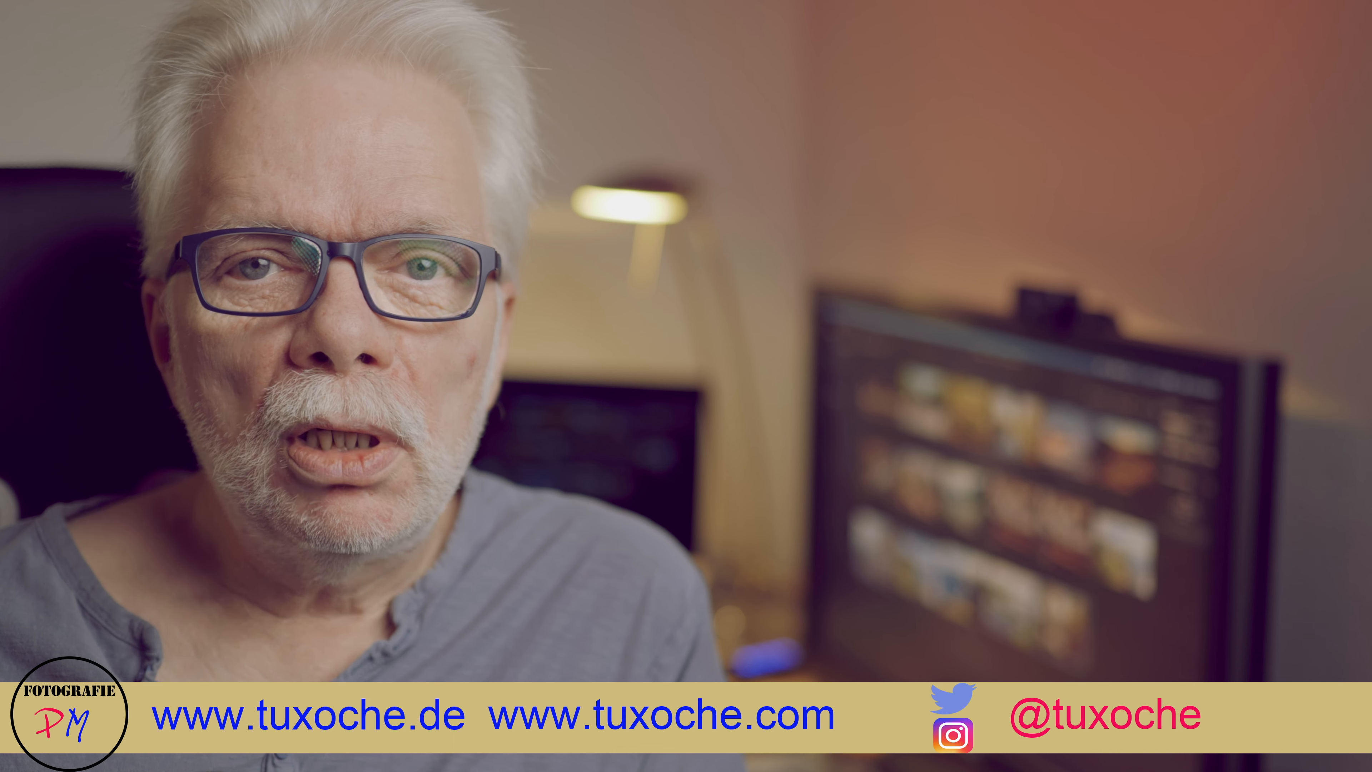
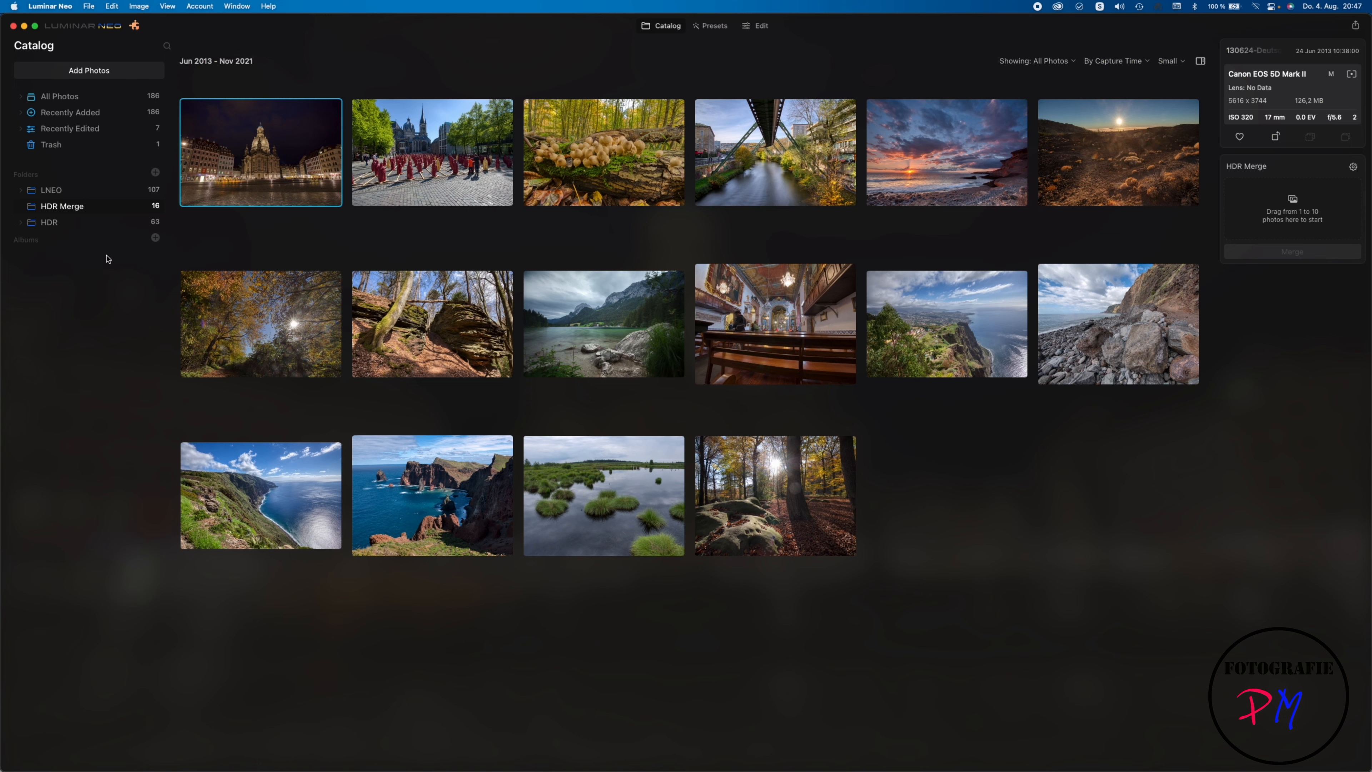
Step: Load the three bracketed exposures of the forest rocks from the HDR folder into HDR Merge
left_click(83, 226)
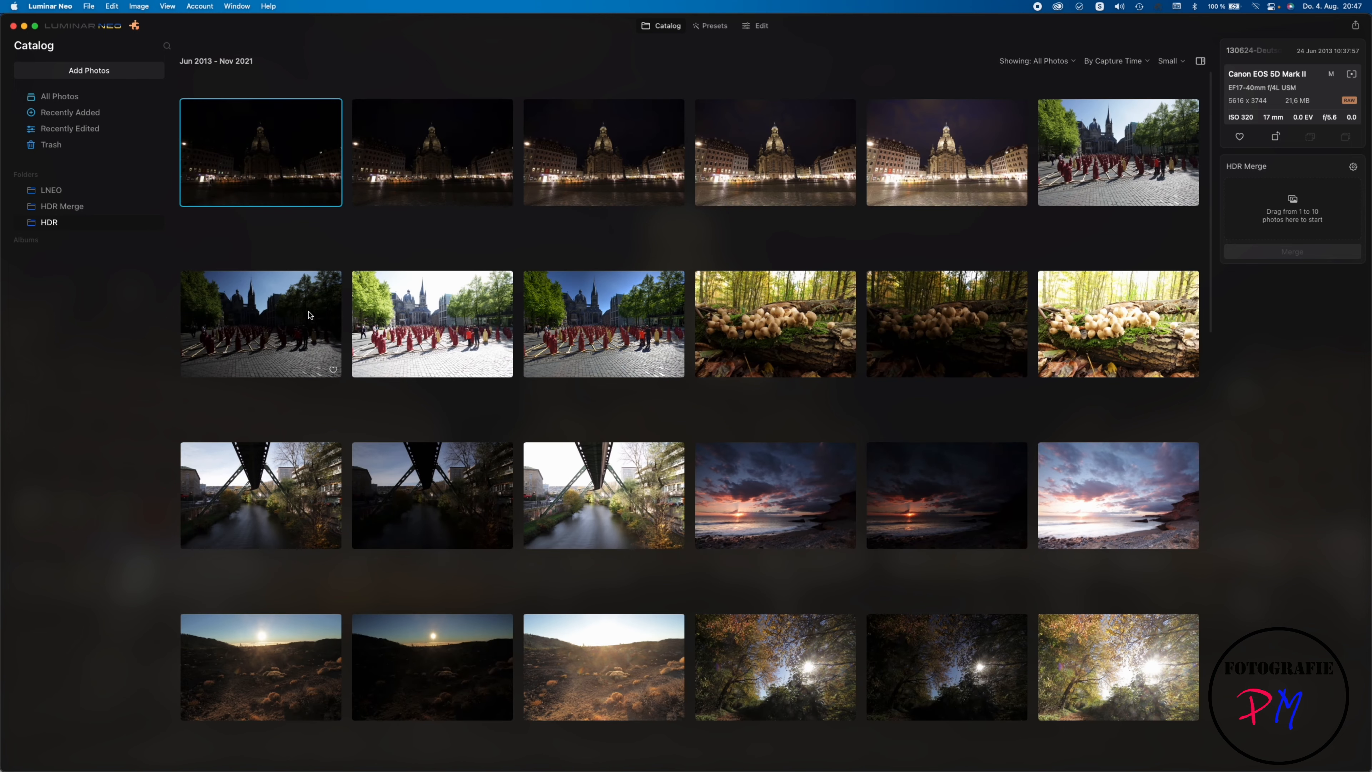
scroll(310, 316, "down", 7)
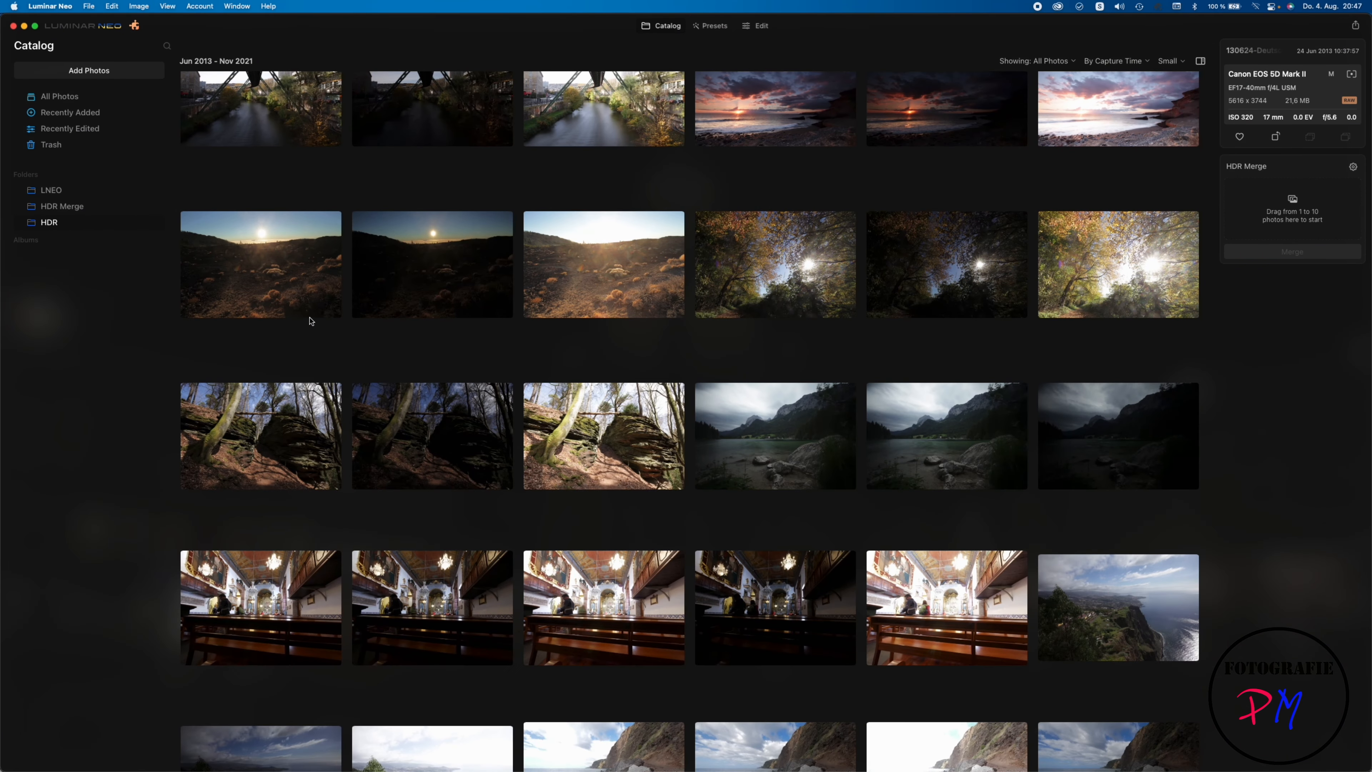
scroll(309, 321, "down", 2)
left_click(331, 432)
left_click(543, 397, "shift")
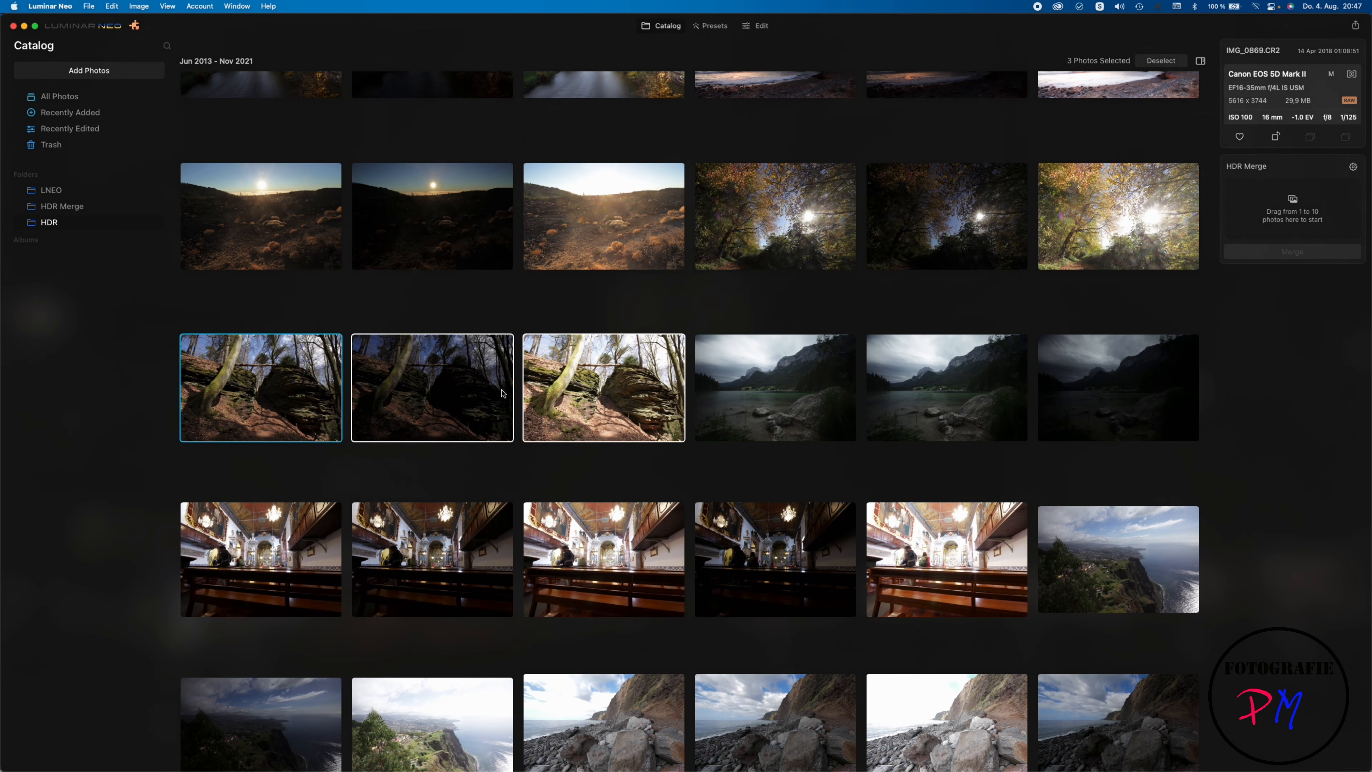
left_click_drag(304, 380, 1258, 192)
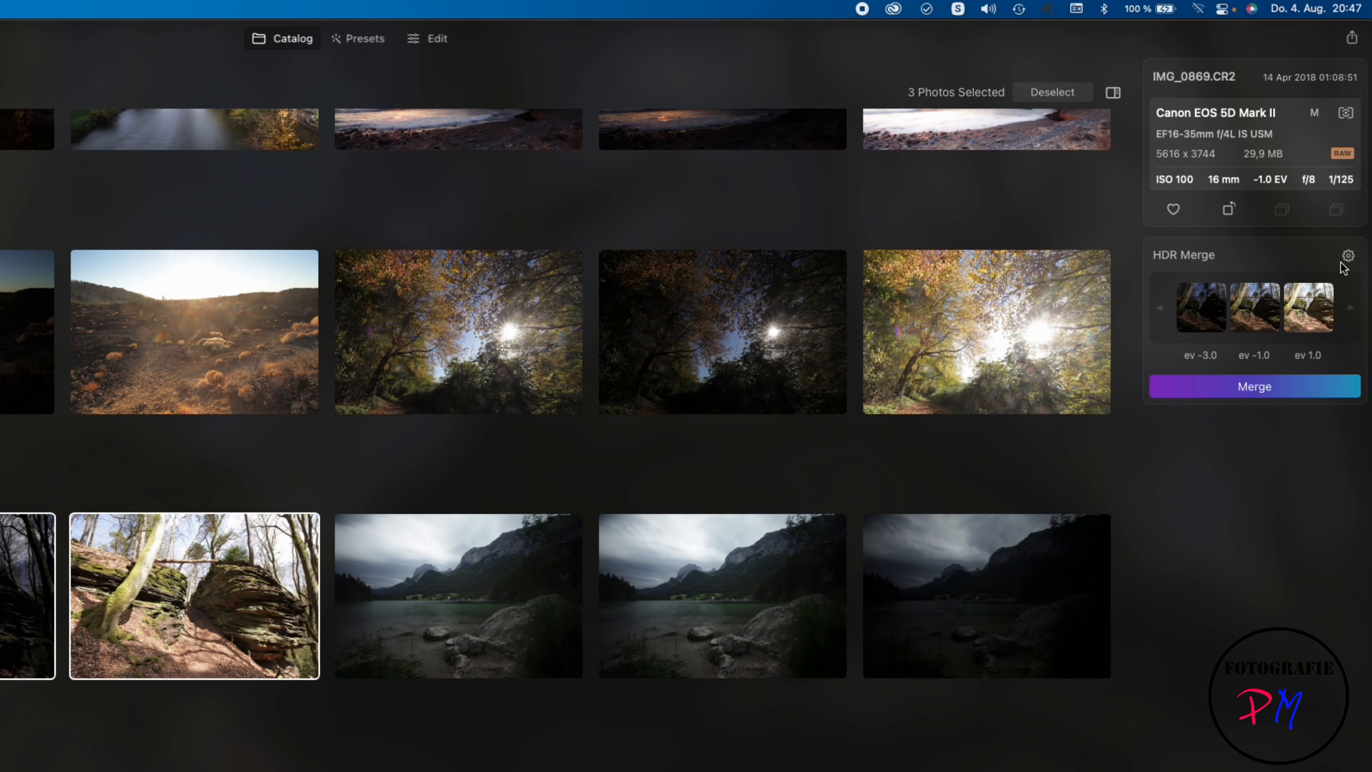
Step: Turn on Auto Alignment in the HDR Merge settings and merge the three forest rock exposures
left_click(1347, 256)
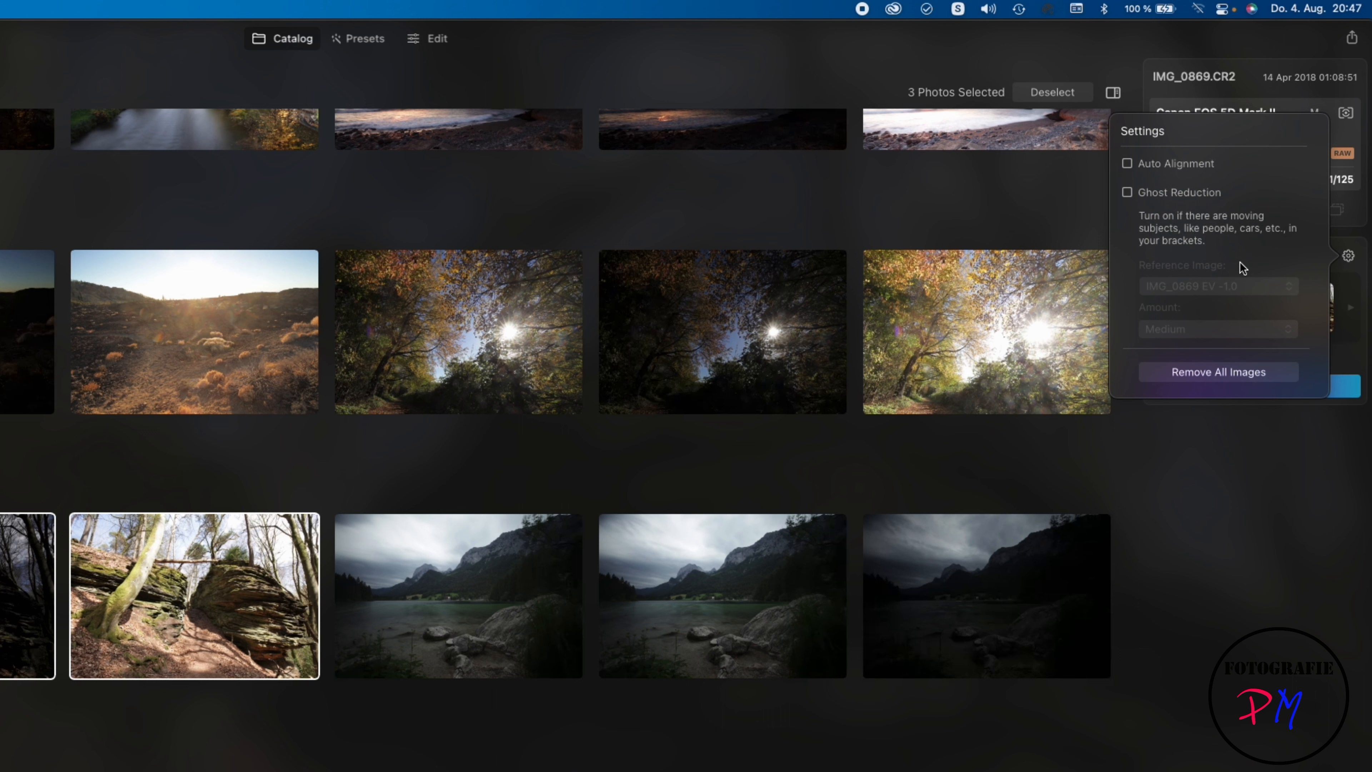
left_click(1185, 169)
left_click(1351, 358)
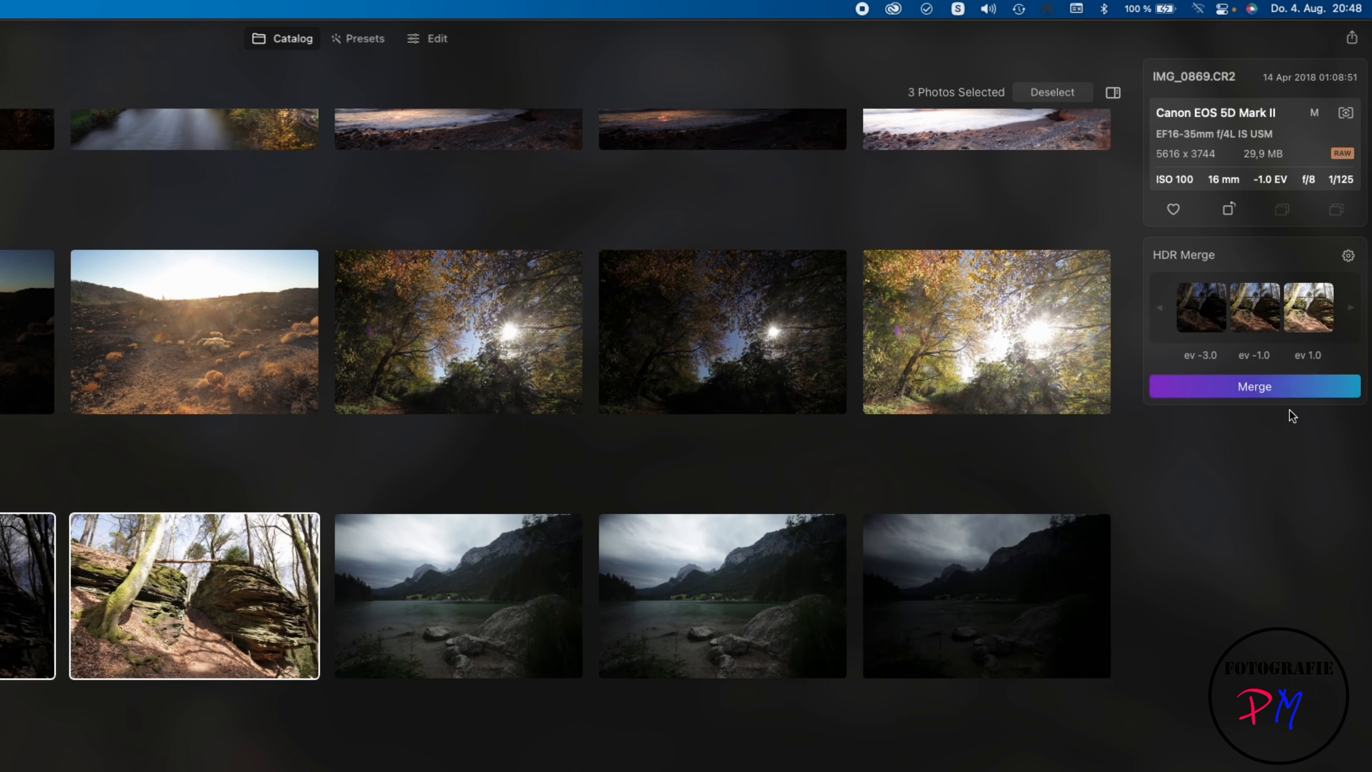
left_click(1274, 392)
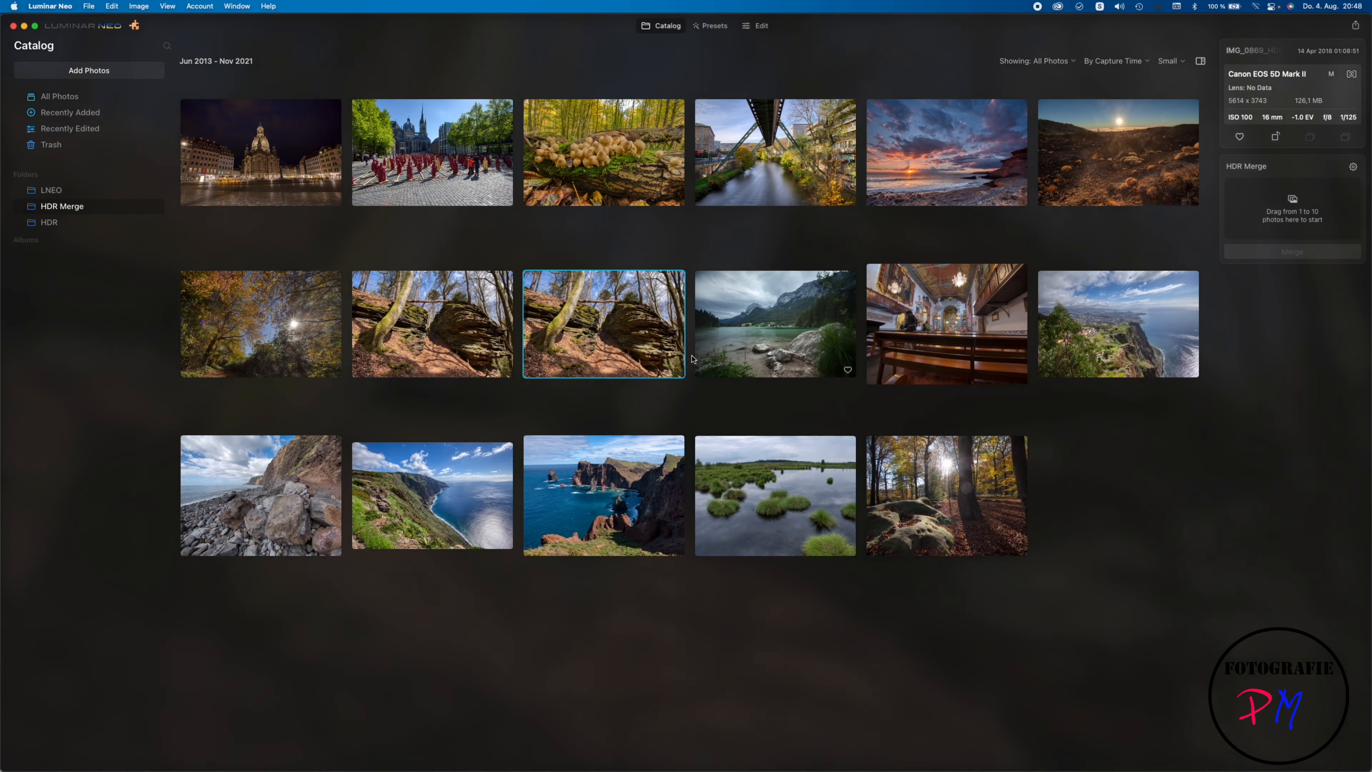
Step: View the merged forest rock HDR enlarged, move it to the Luminar Trash and return to the catalog grid
double_click(623, 328)
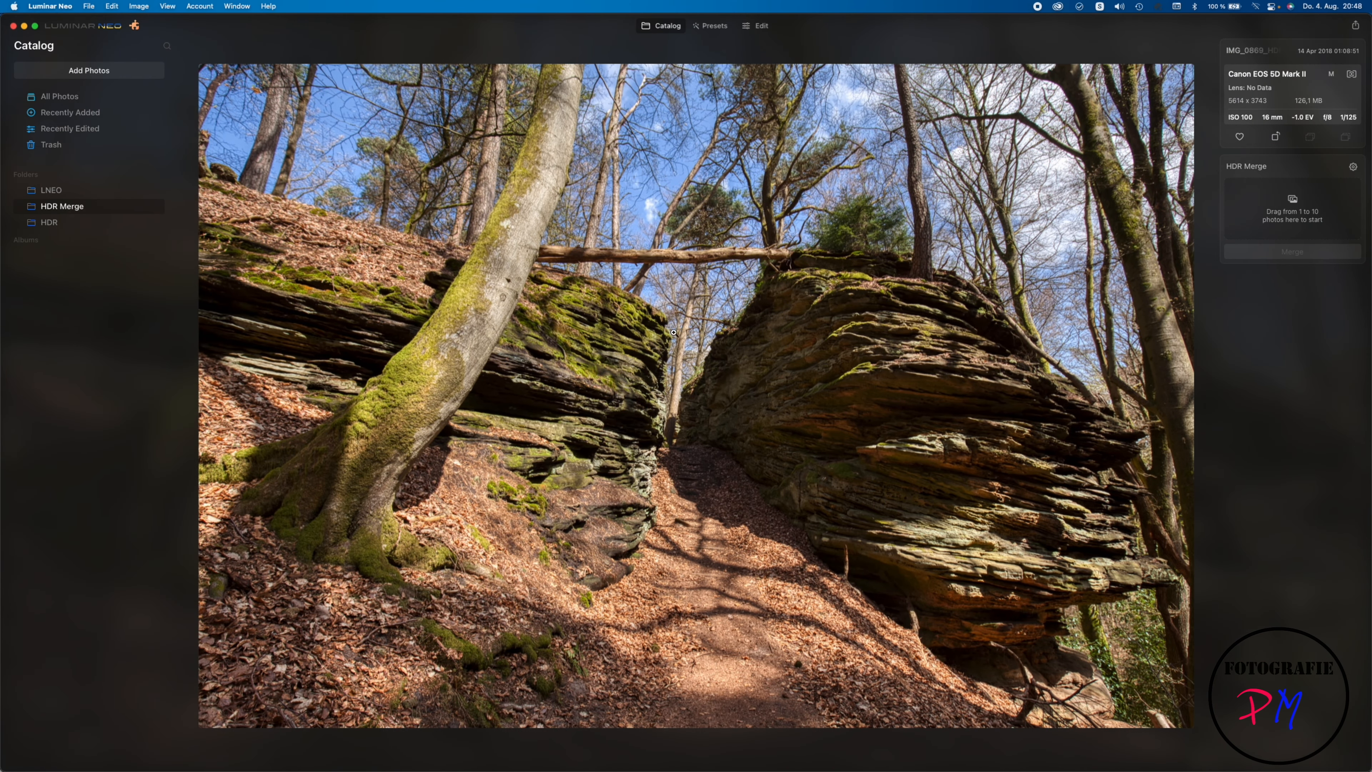
right_click(654, 326)
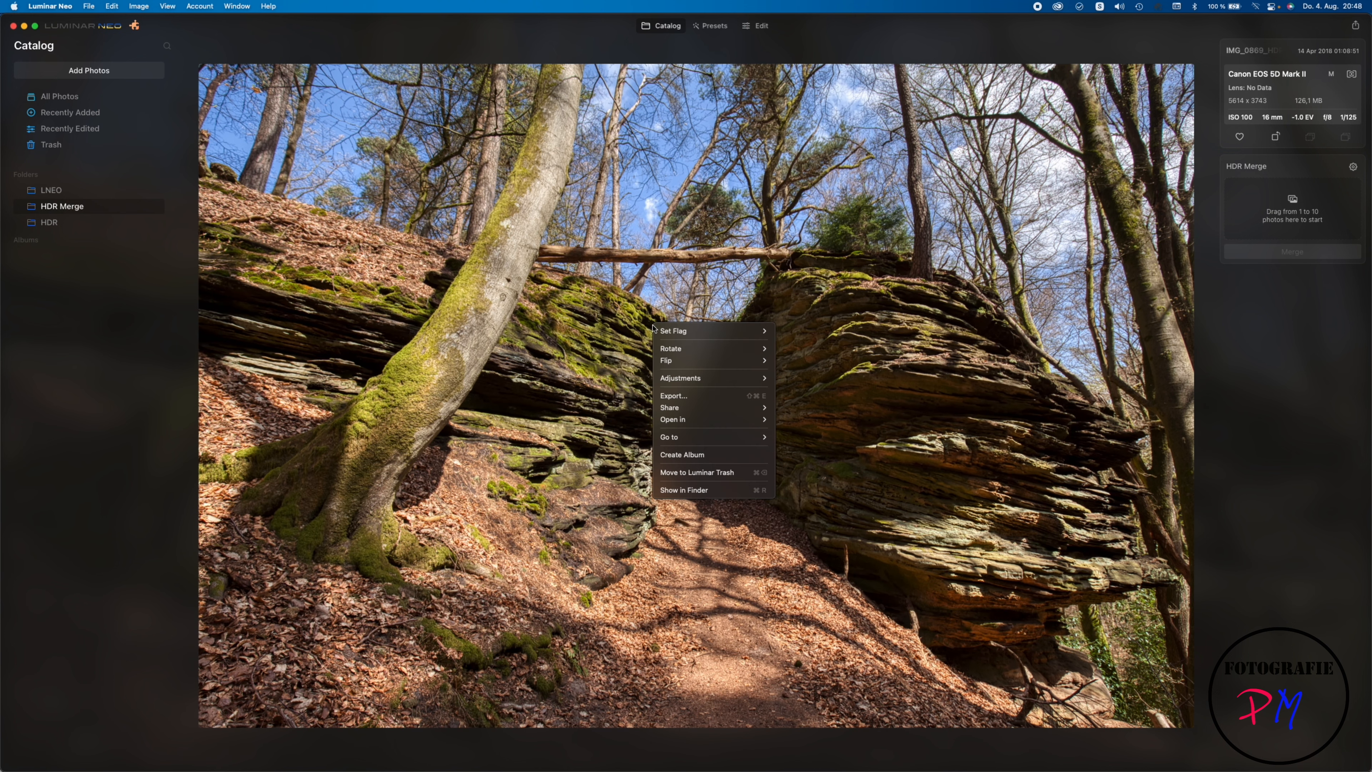
left_click(697, 472)
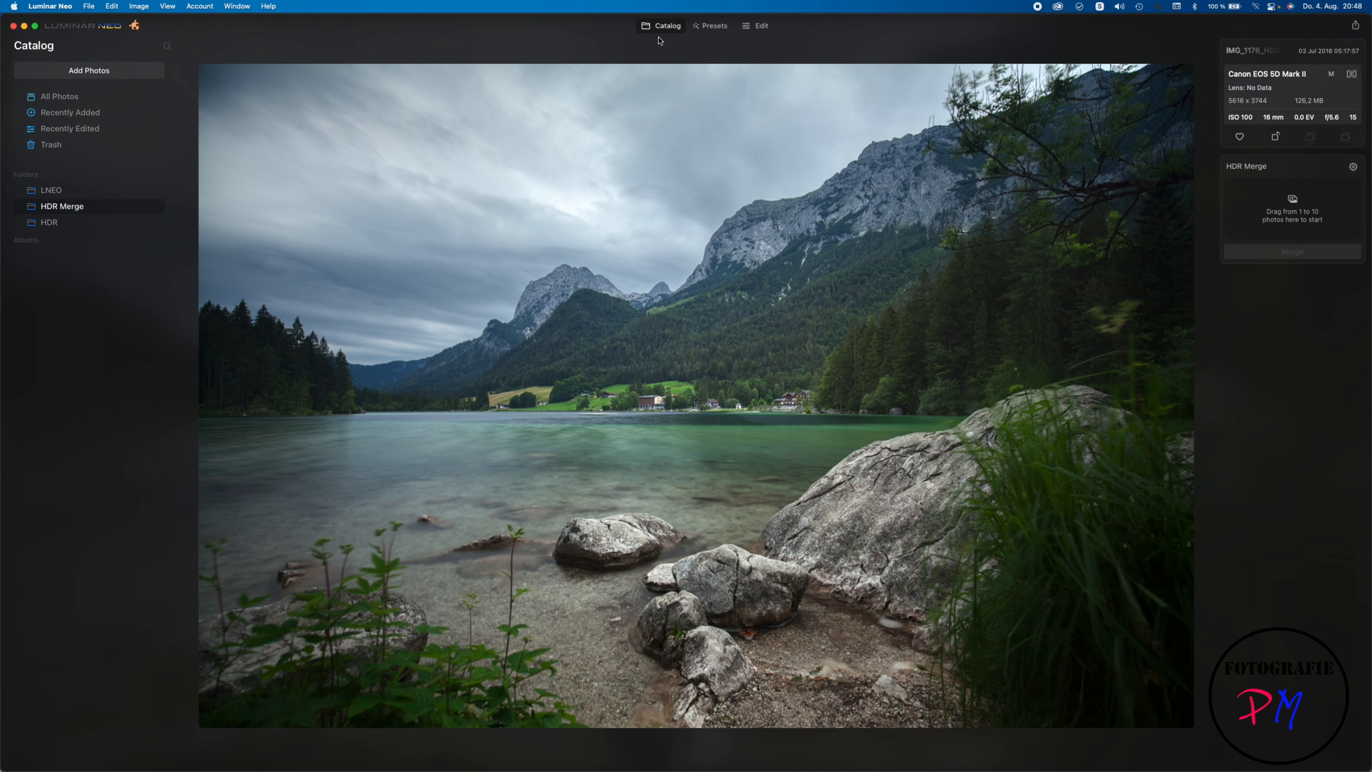
left_click(662, 25)
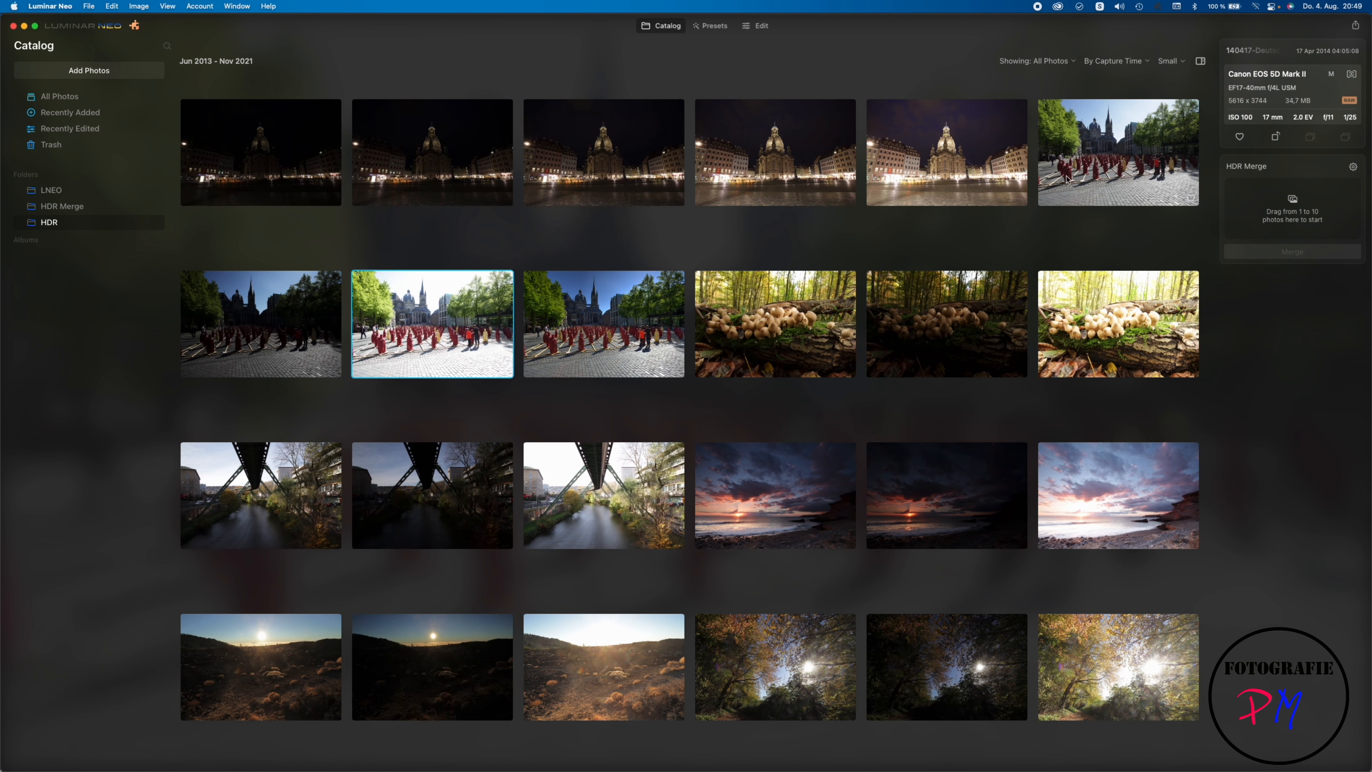
Step: Load the first three exposures of the cathedral square with the red figures from the HDR folder into HDR Merge
left_click(1067, 178)
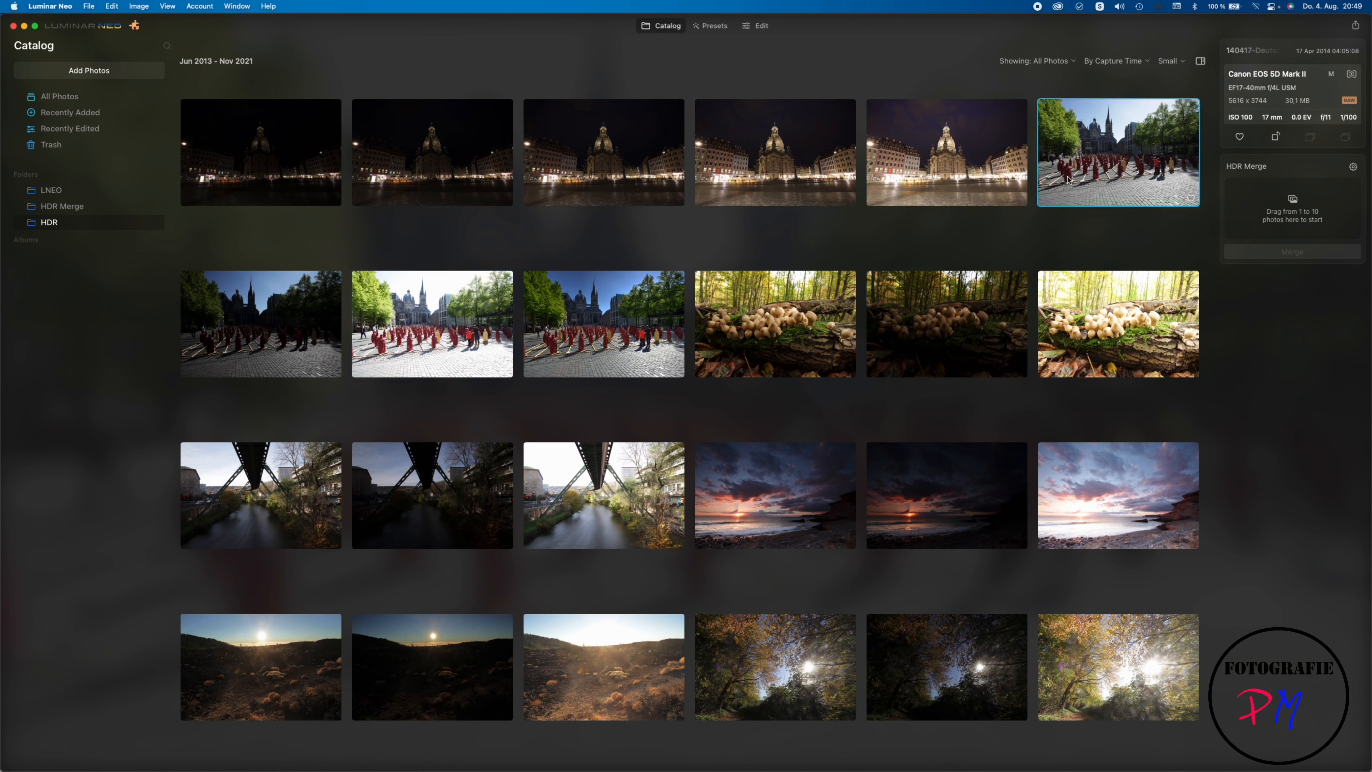
left_click(486, 320, "shift")
left_click_drag(486, 320, 1291, 201)
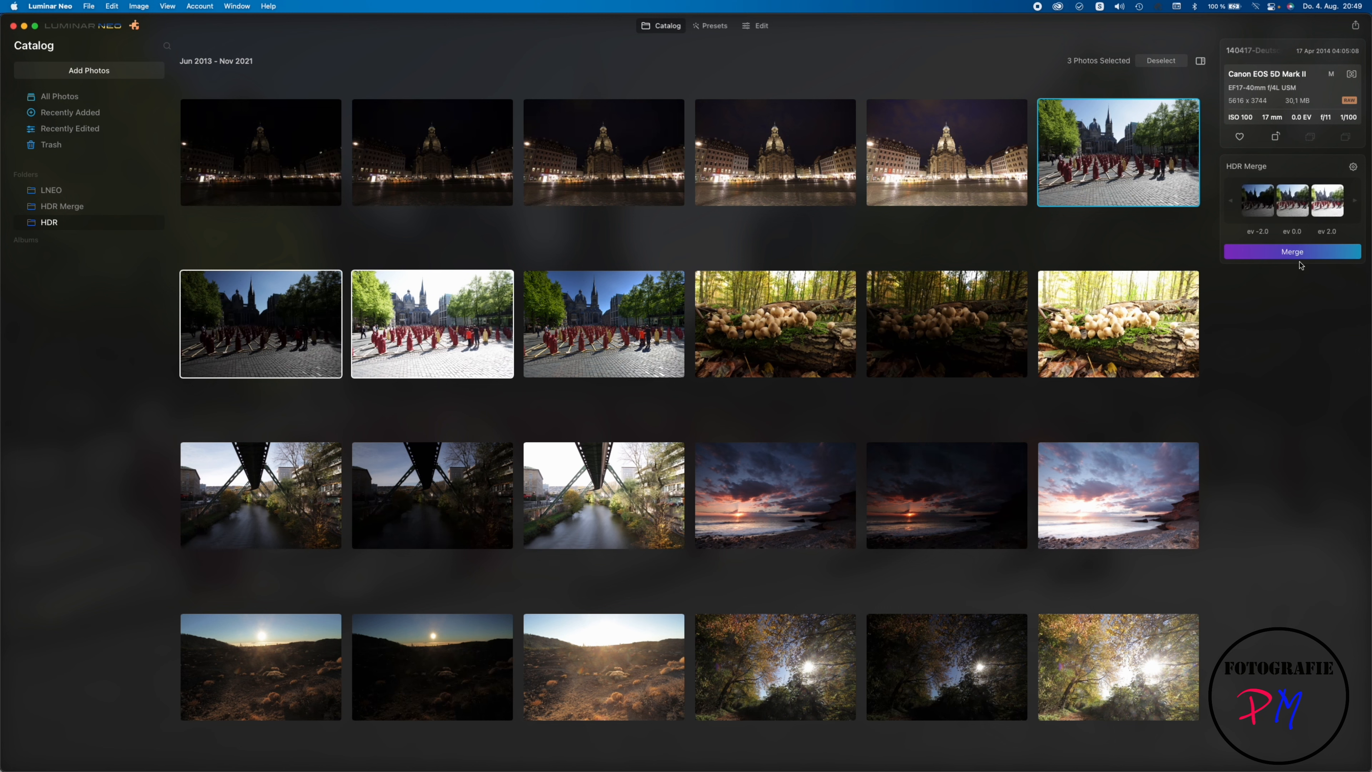
Step: Merge the cathedral square exposures with Auto Alignment and Medium Ghost Reduction, keeping the EV 0.0 photo as reference image
left_click(1354, 168)
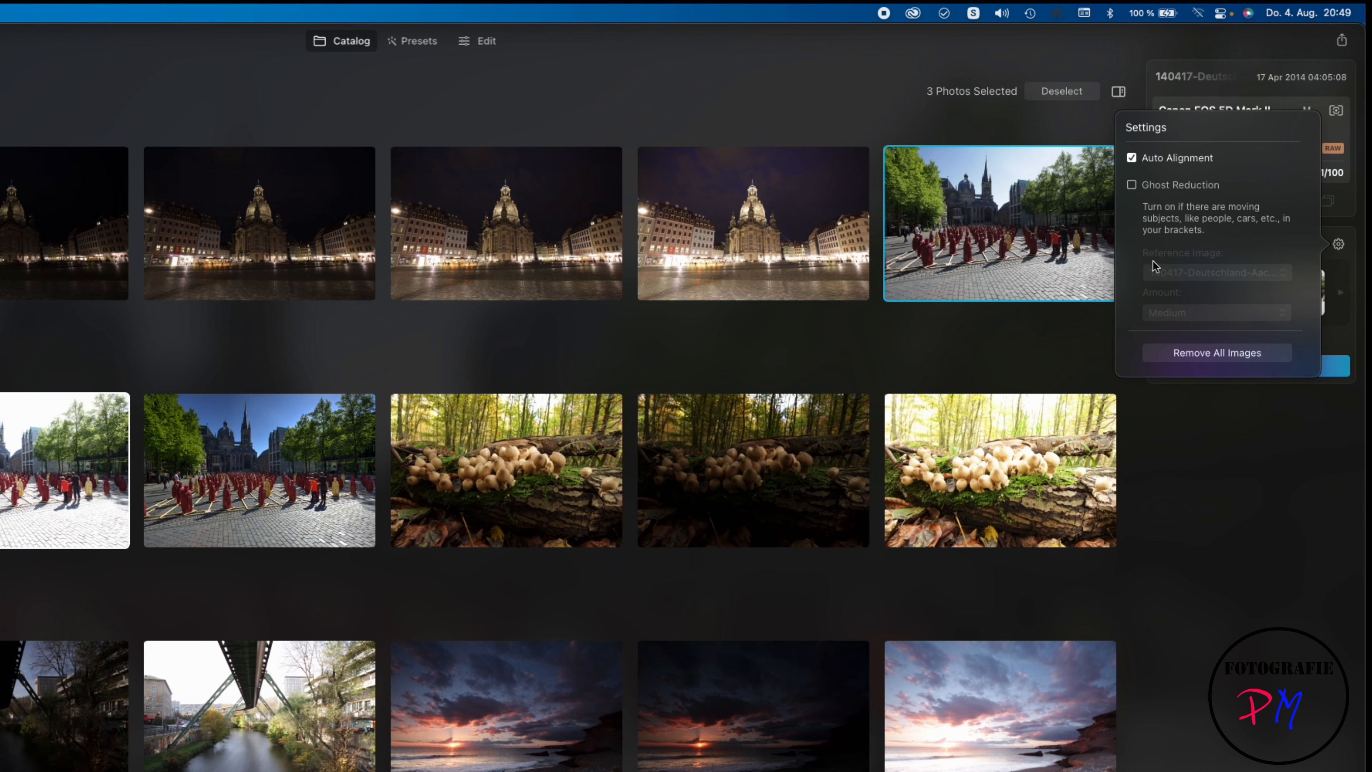
left_click(1167, 188)
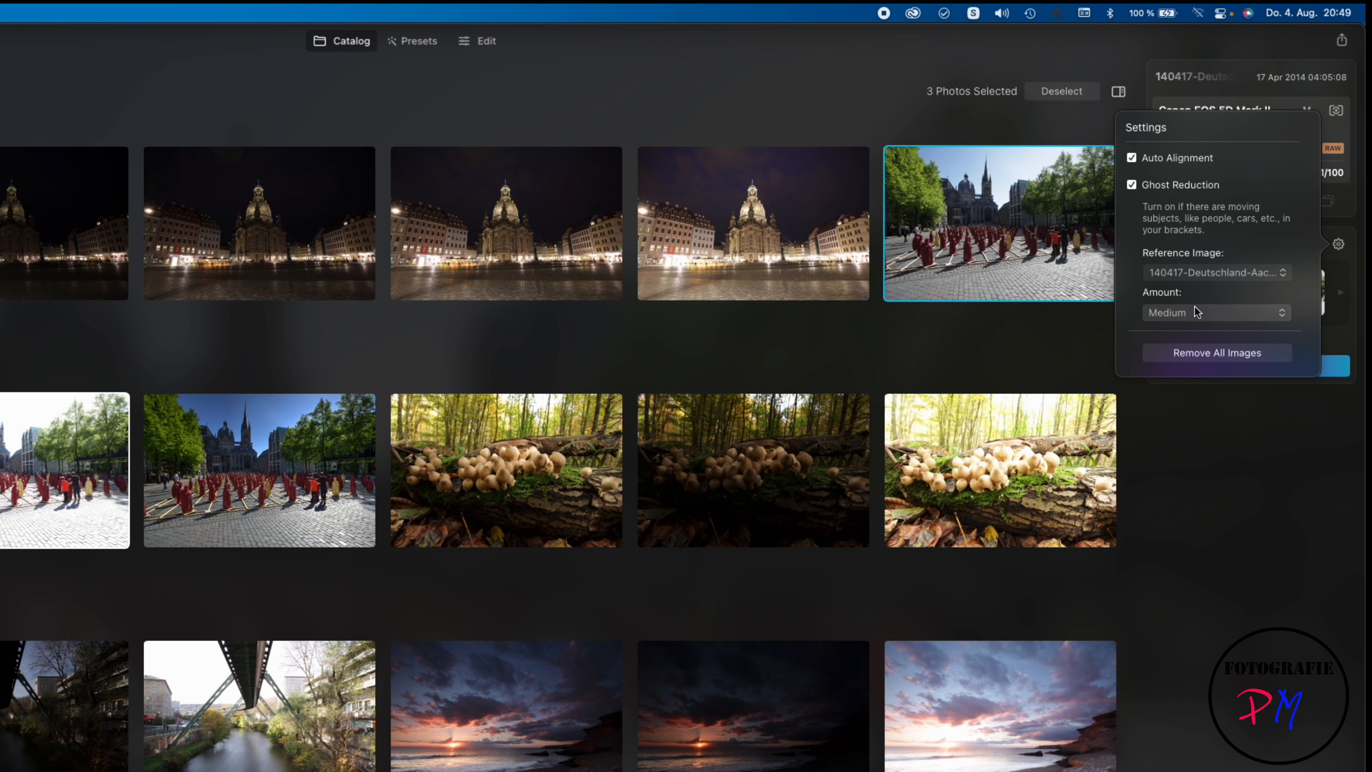
left_click(1188, 276)
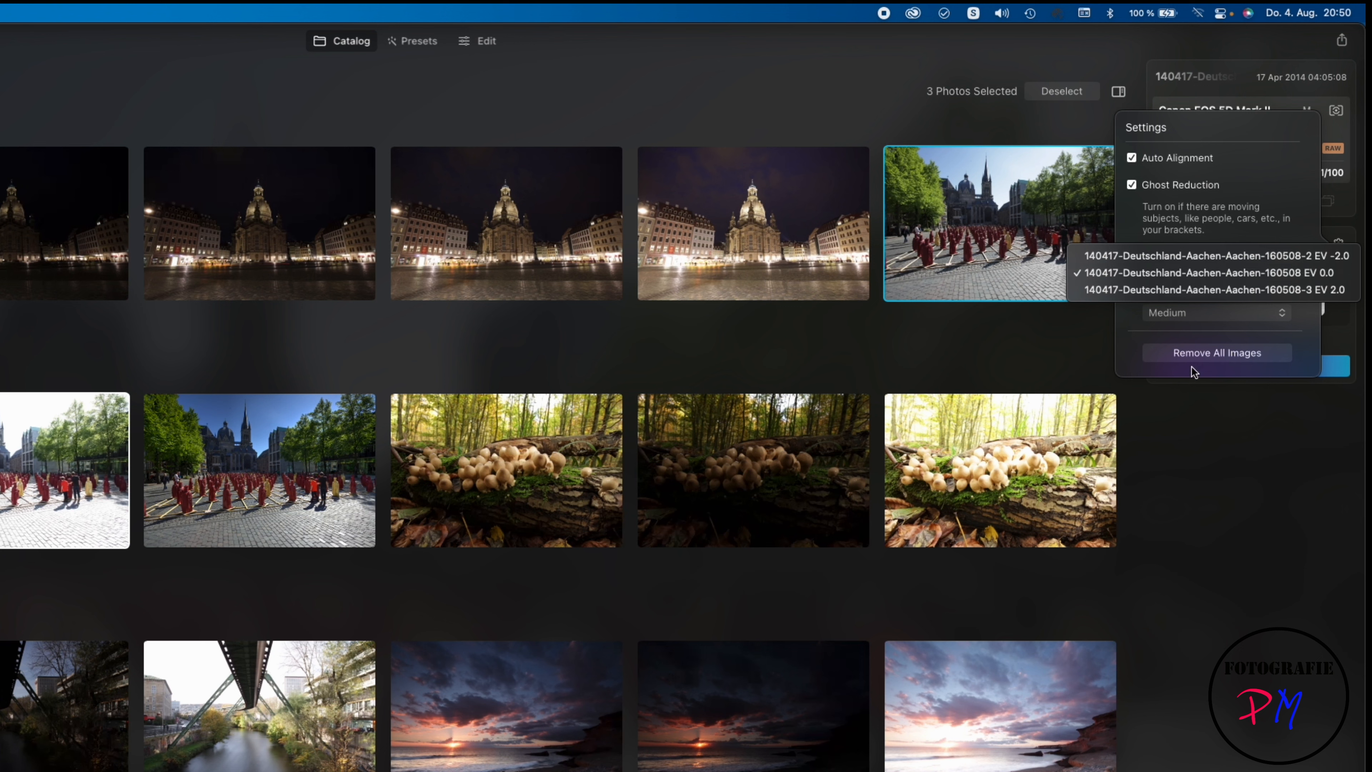
left_click(1175, 374)
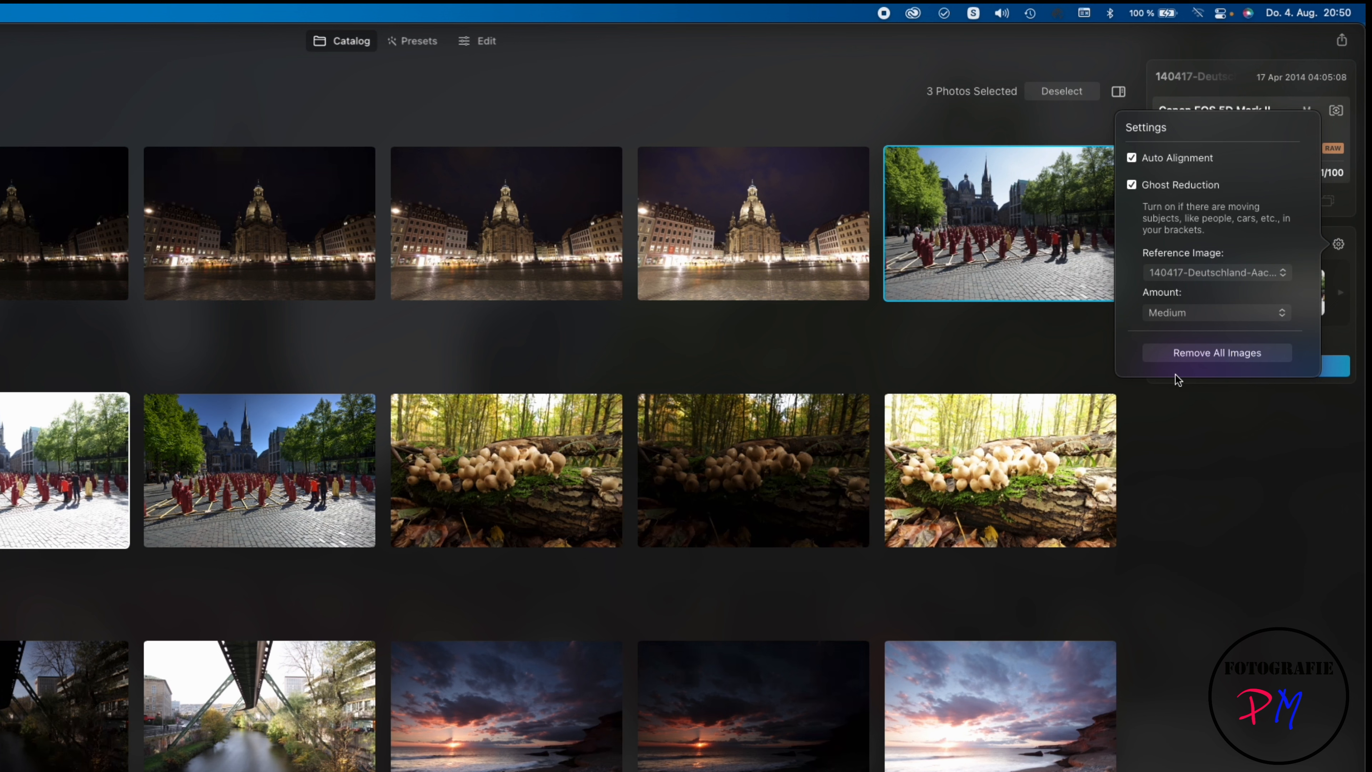
left_click(1325, 333)
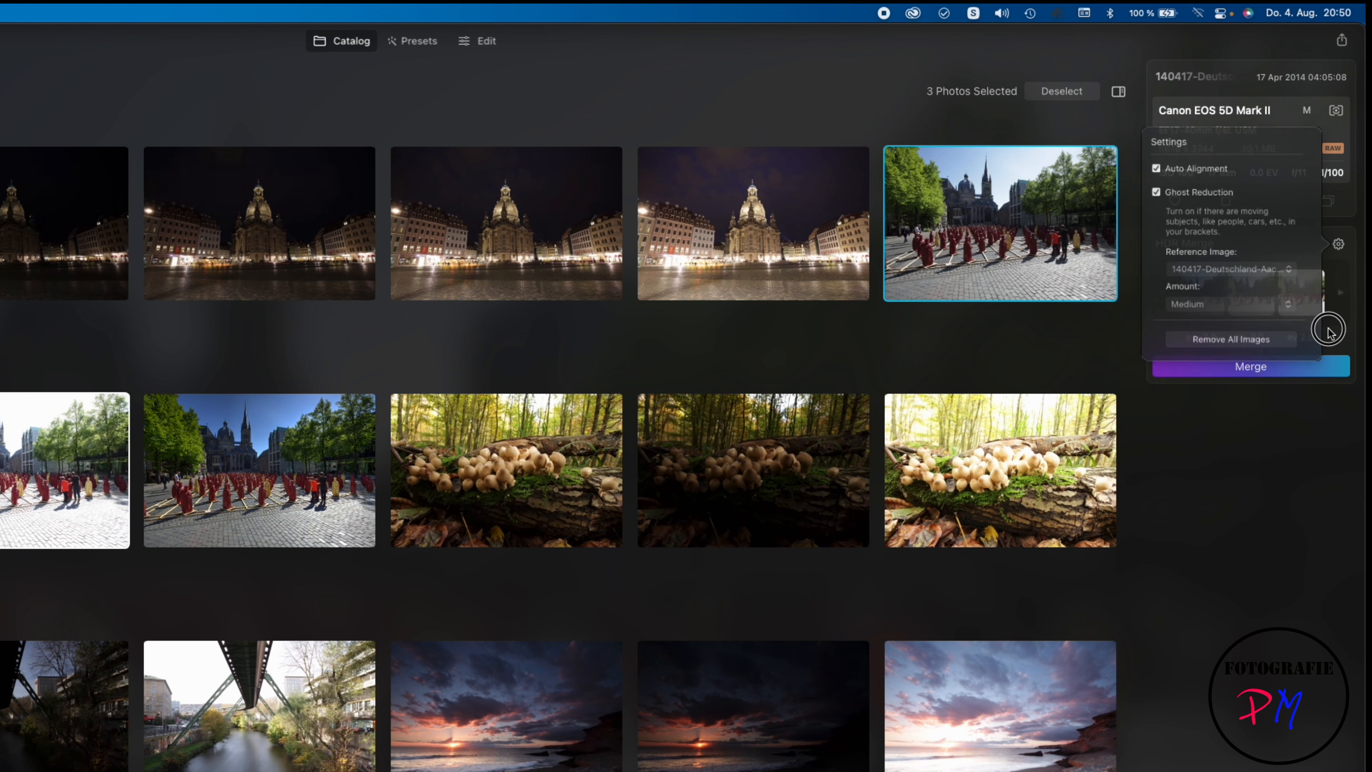
left_click(1262, 372)
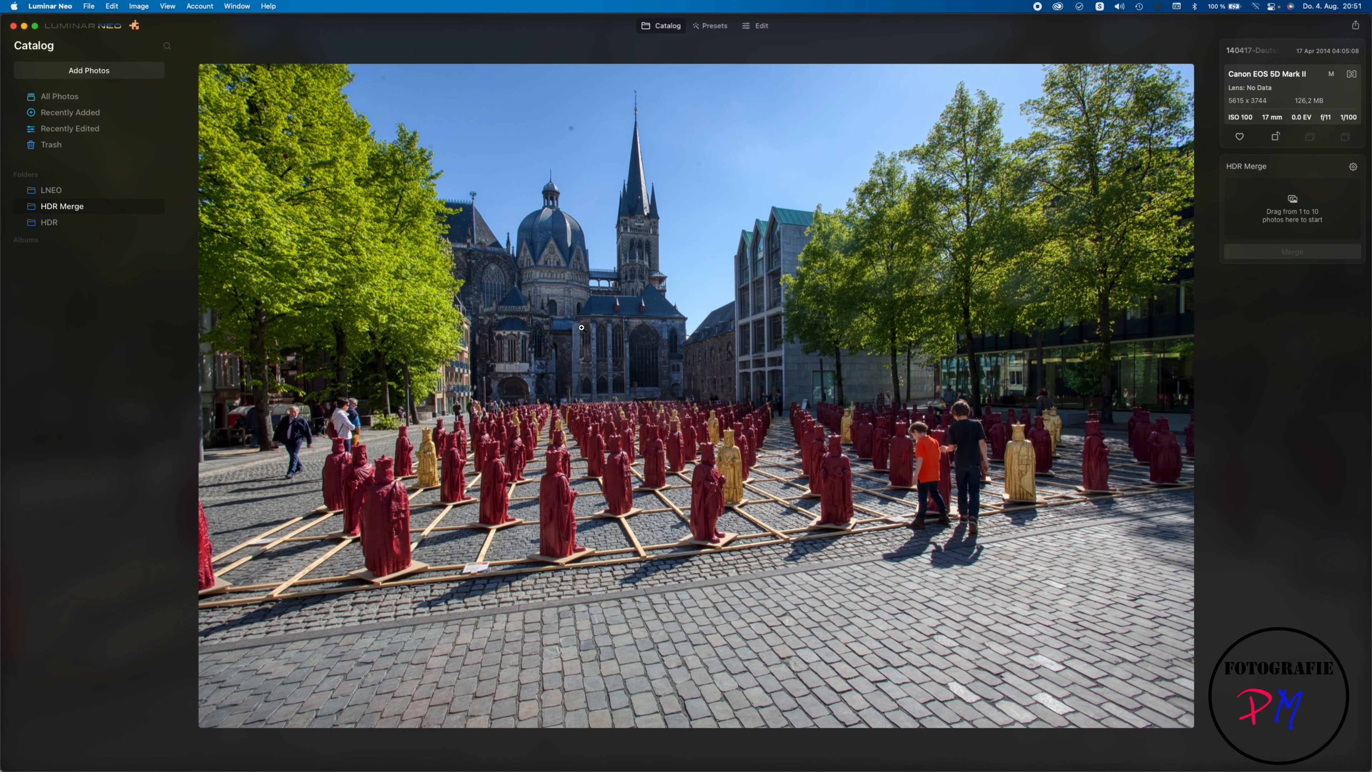
Step: Zoom in on the two boys among the figures in the merged HDR to check for ghosting, then restore the full view
left_click(969, 448)
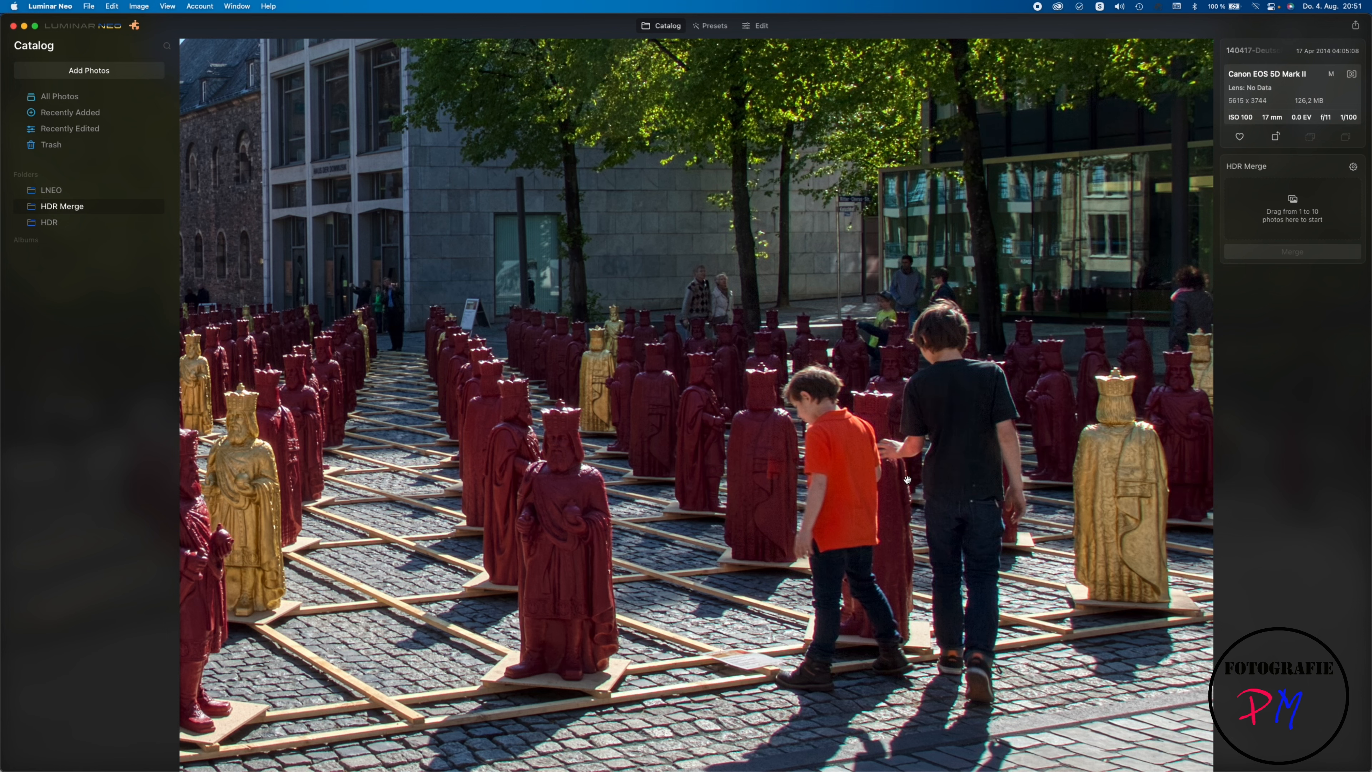
left_click(912, 467)
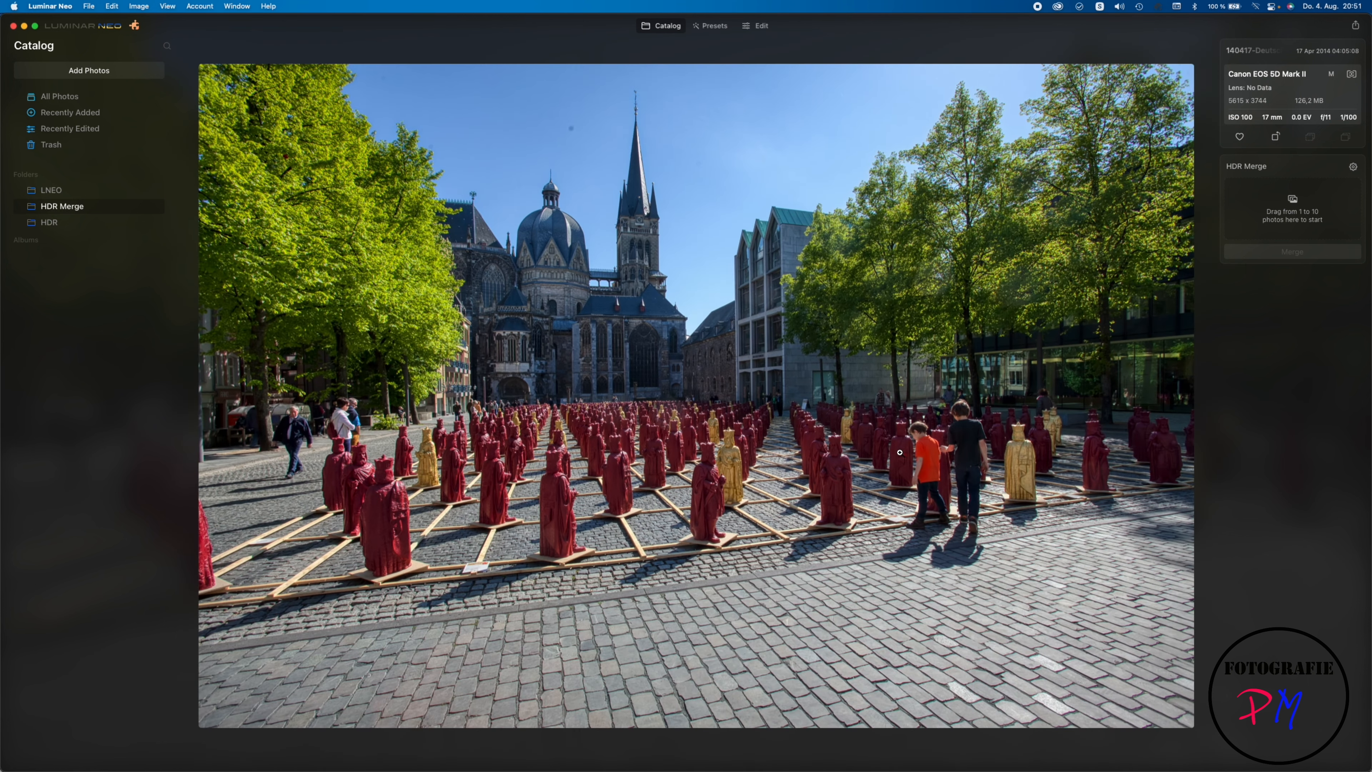
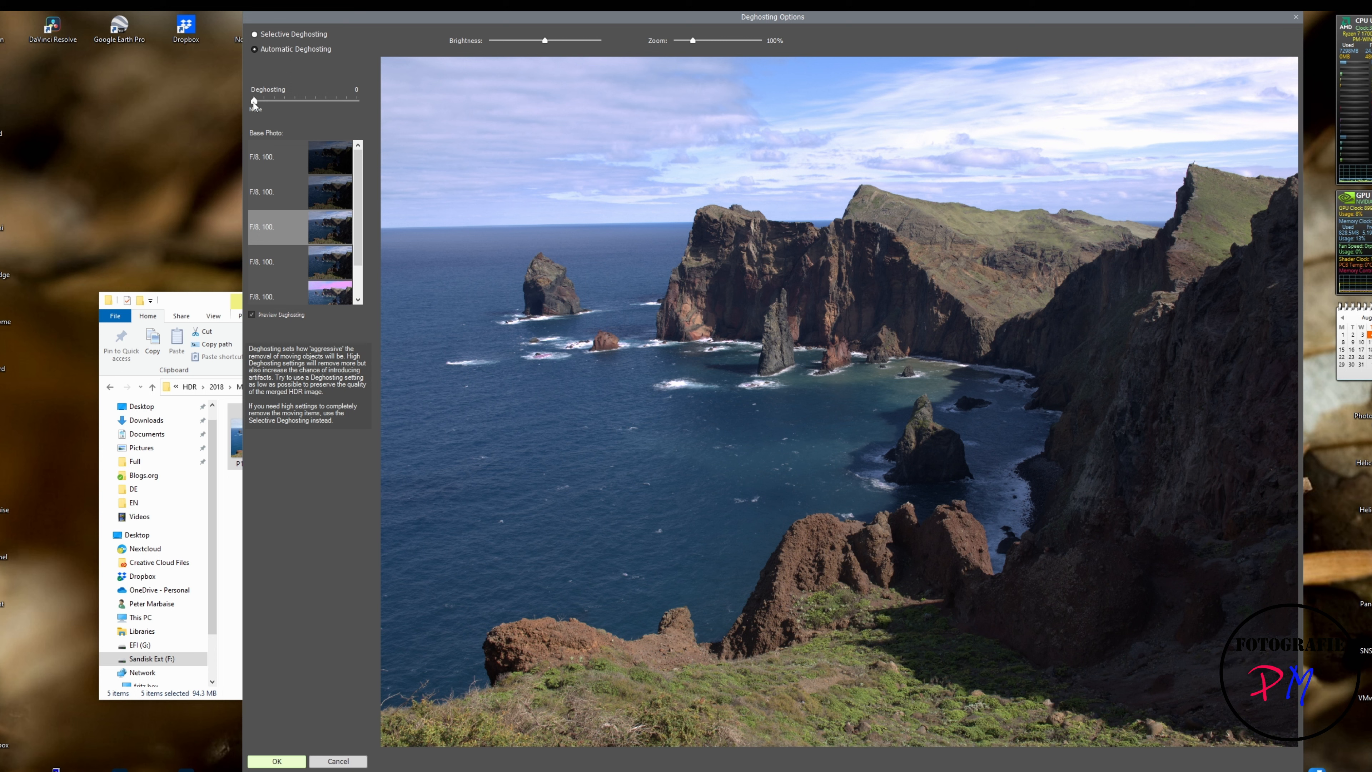
Step: Merge the coastal cliff exposures with Automatic Deghosting at the minimum strength, and move the histogram window clear of the HDR settings
mouse_move(254, 103)
left_mouse_down()
mouse_move(304, 102)
mouse_move(253, 108)
left_mouse_up()
left_click(277, 760)
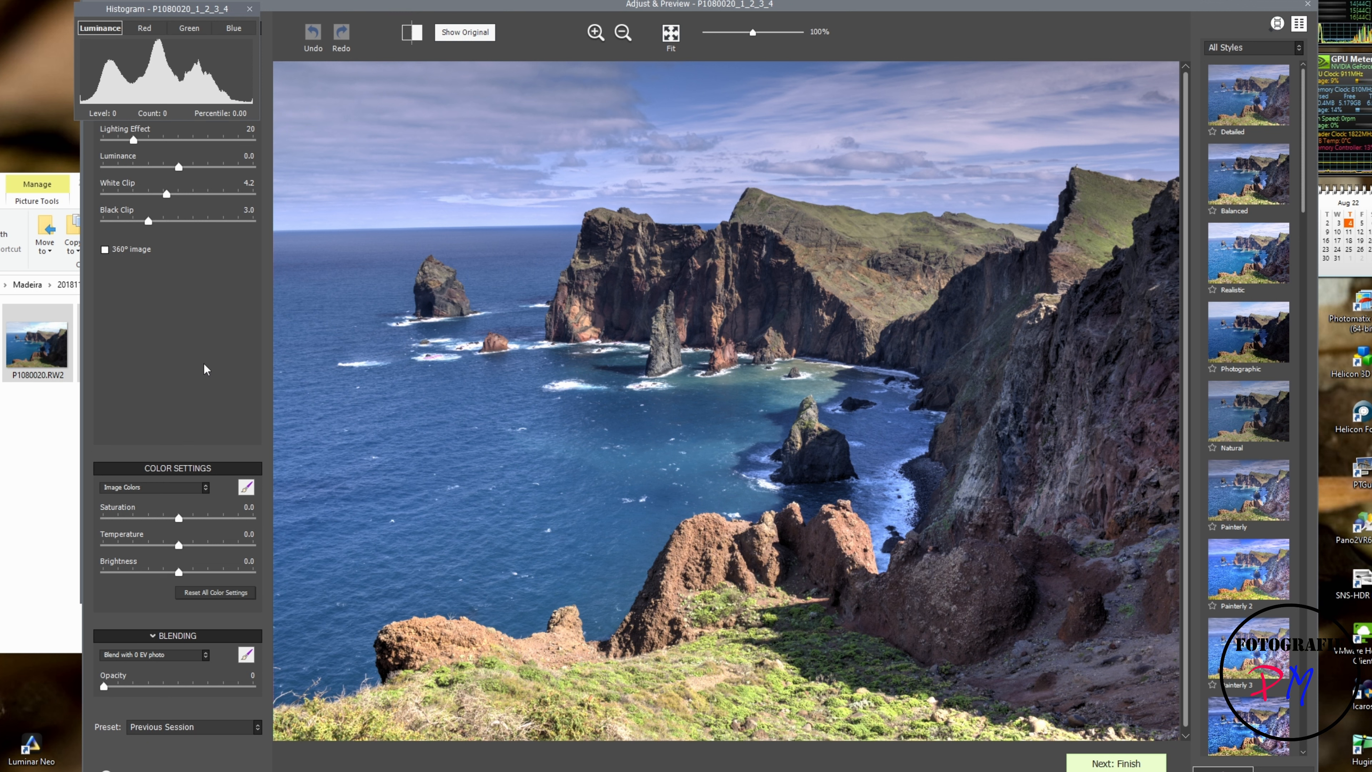
left_click_drag(164, 14, 397, 21)
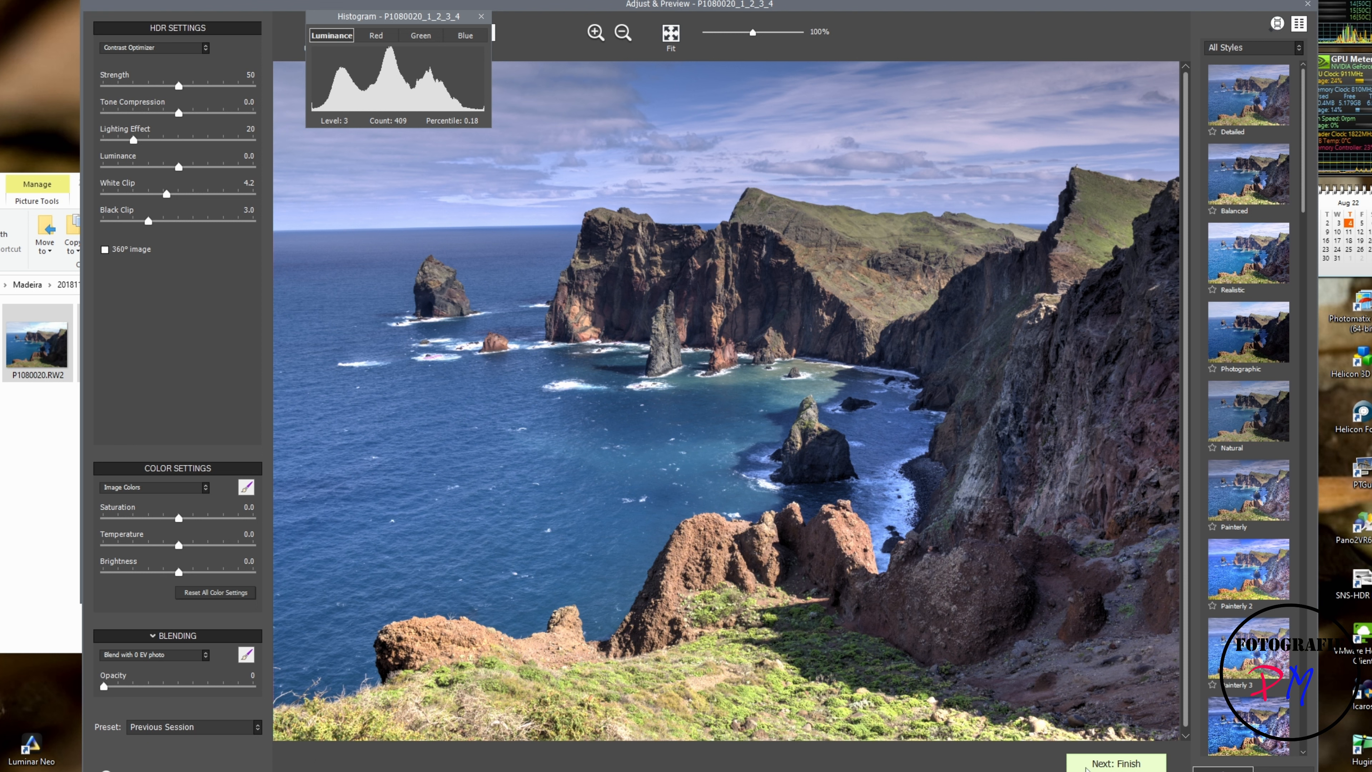
Step: Finish the cliff HDR without perspective or rotation corrections, view the save options for the final image and cancel saving
left_click(1086, 765)
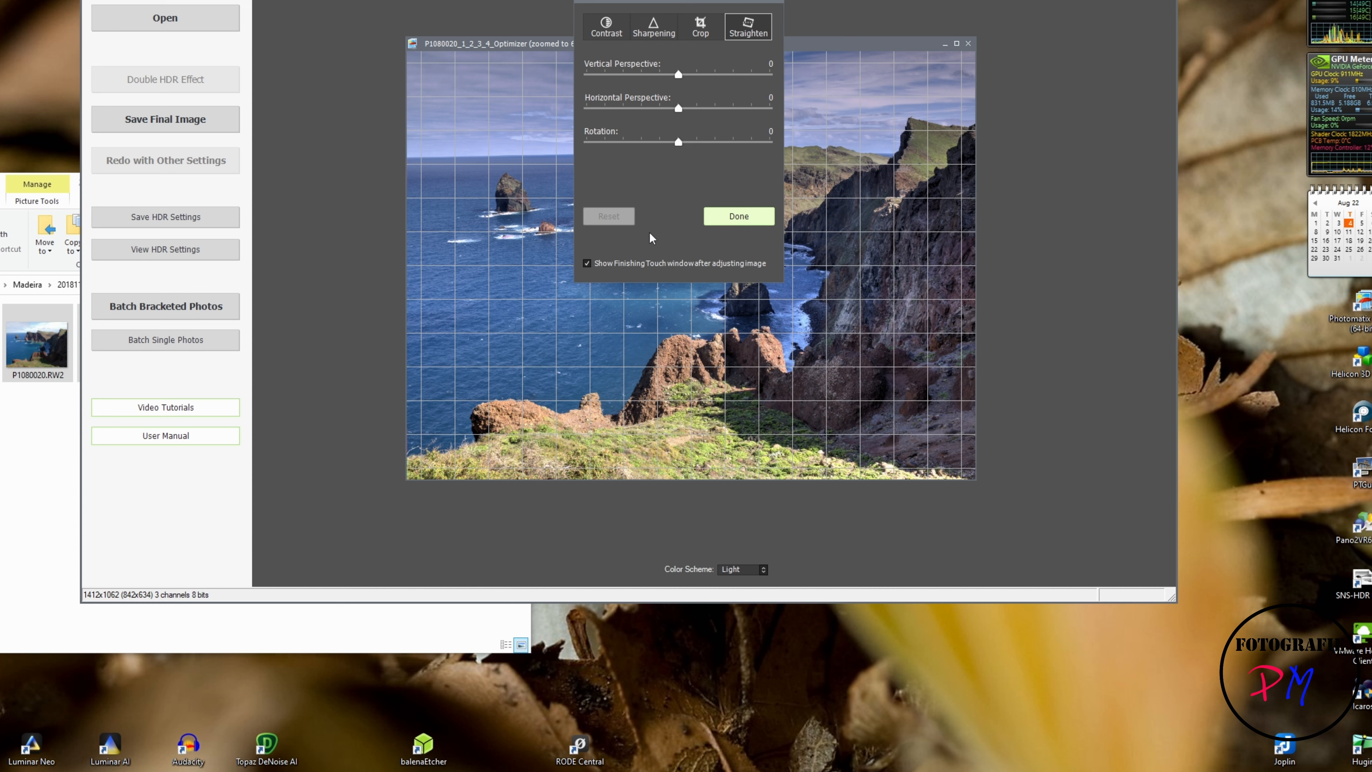
left_click(729, 215)
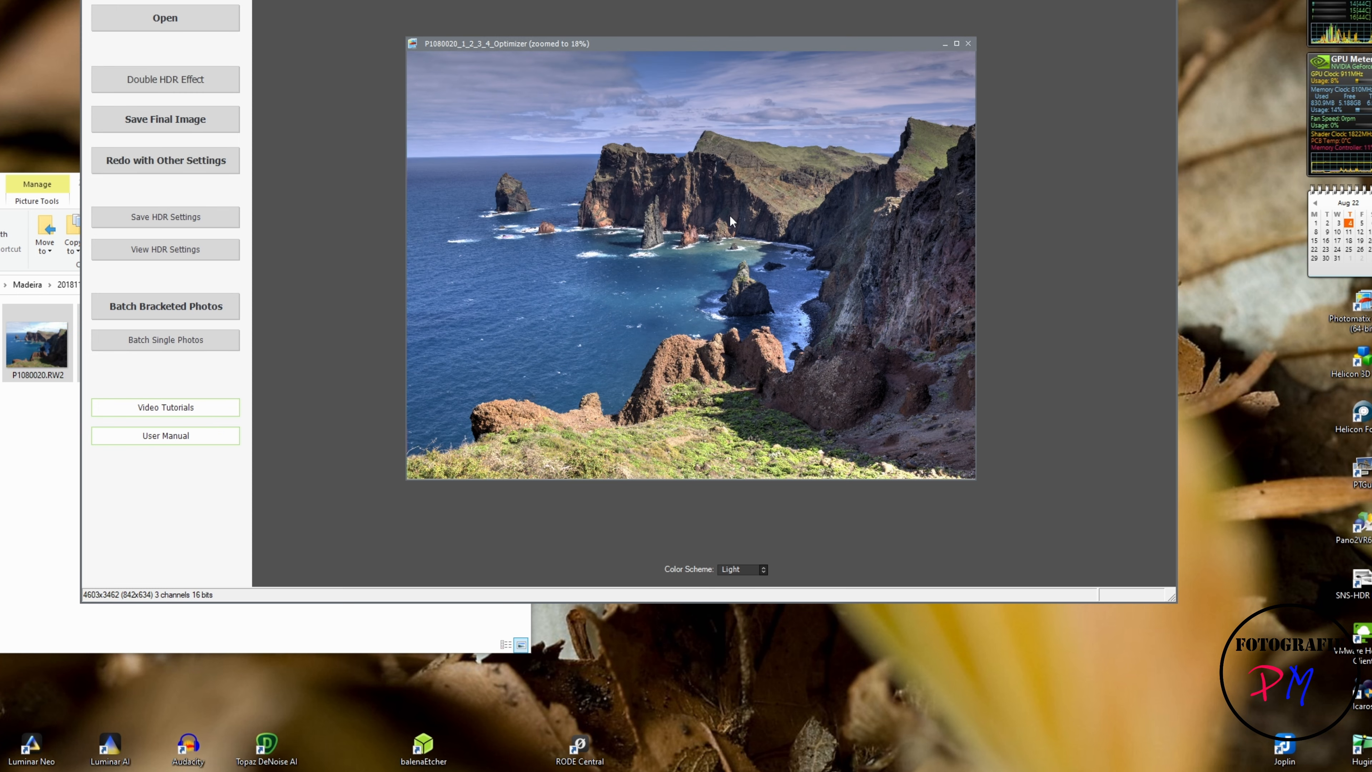
left_click(221, 125)
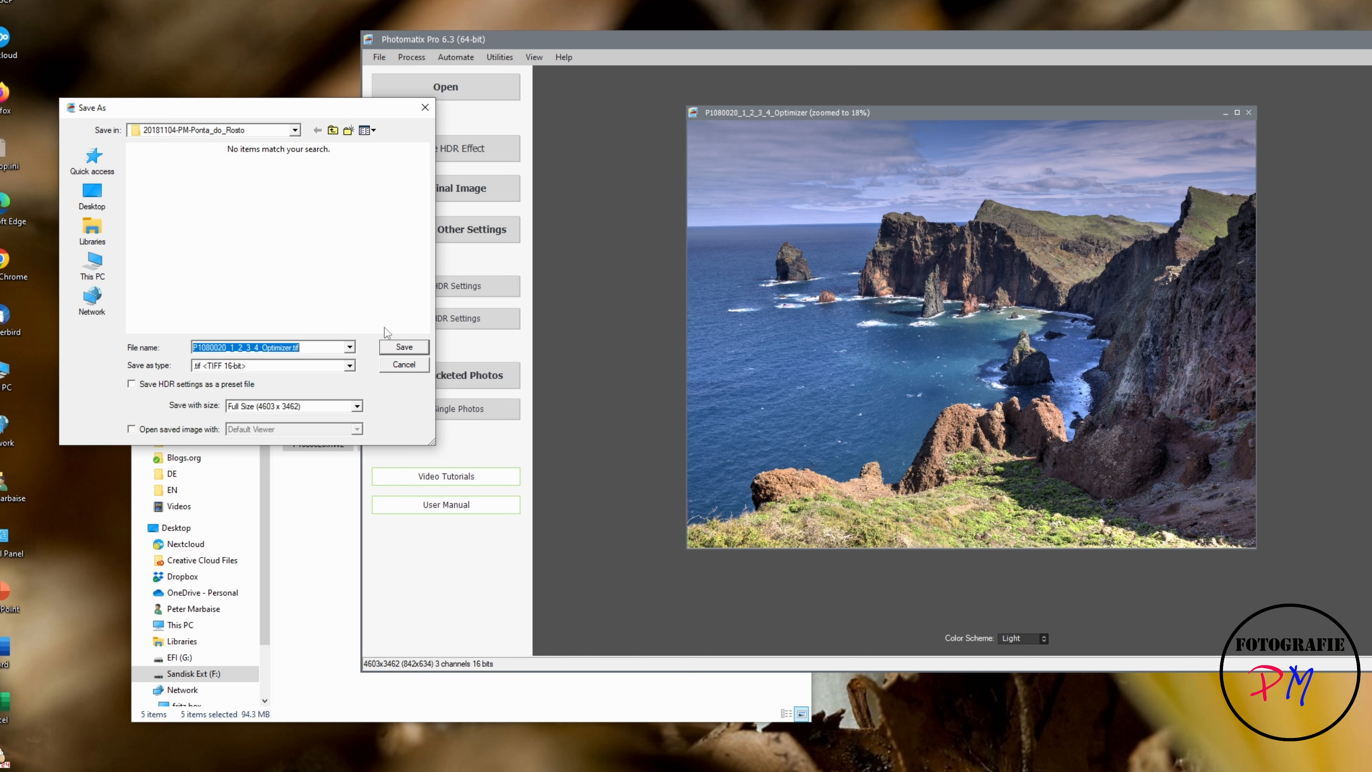
left_click(404, 364)
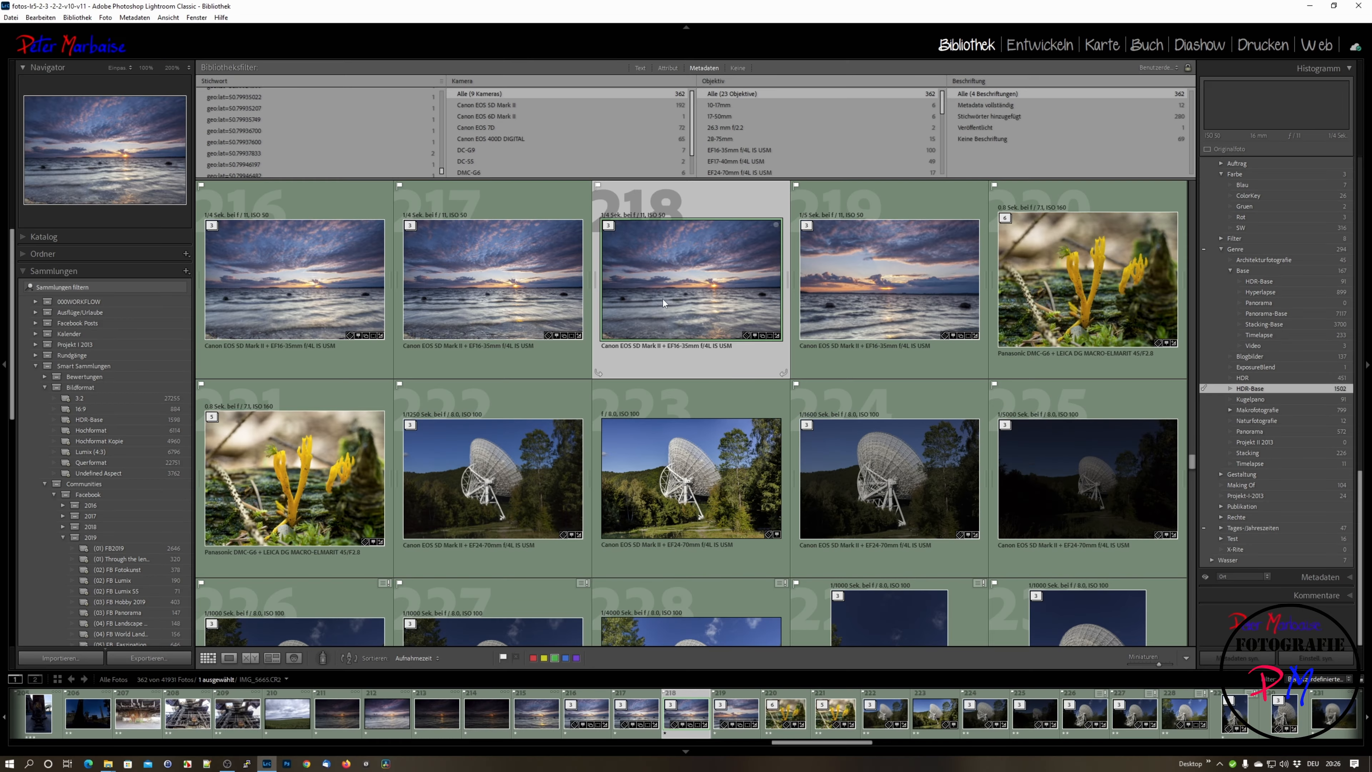
Step: In Lightroom Classic, expand sunset seascape stack 218, select its three exposures and start exporting them to Photomatix Pro
left_click(609, 228)
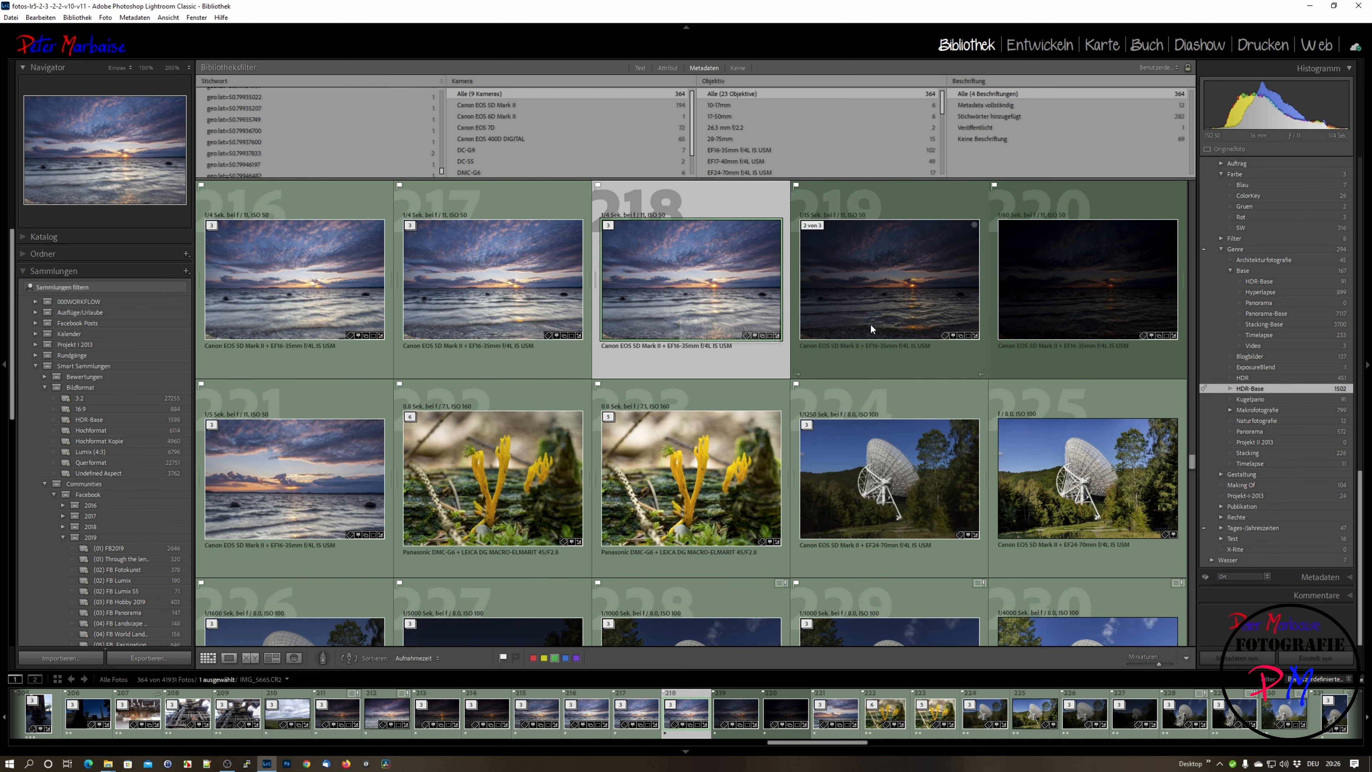
left_click(1018, 315, "shift")
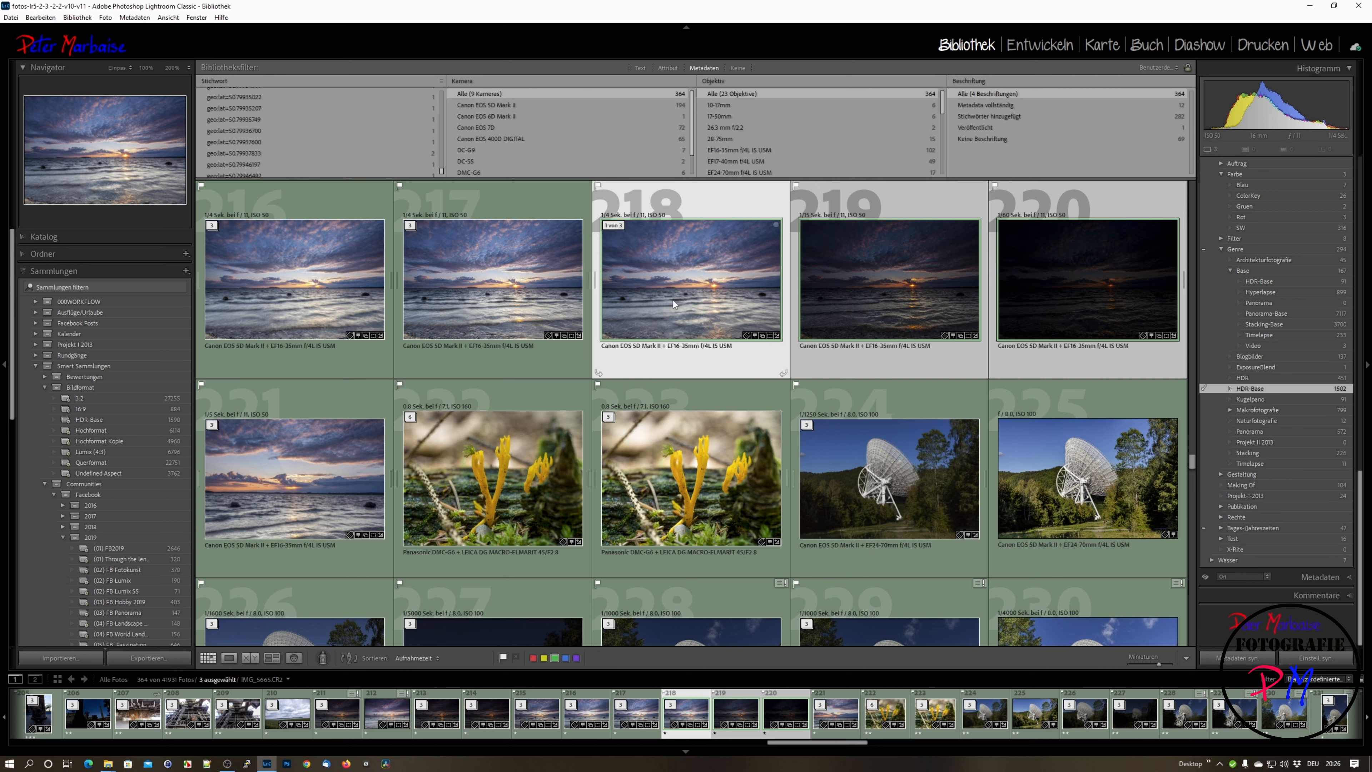
mouse_move(667, 298)
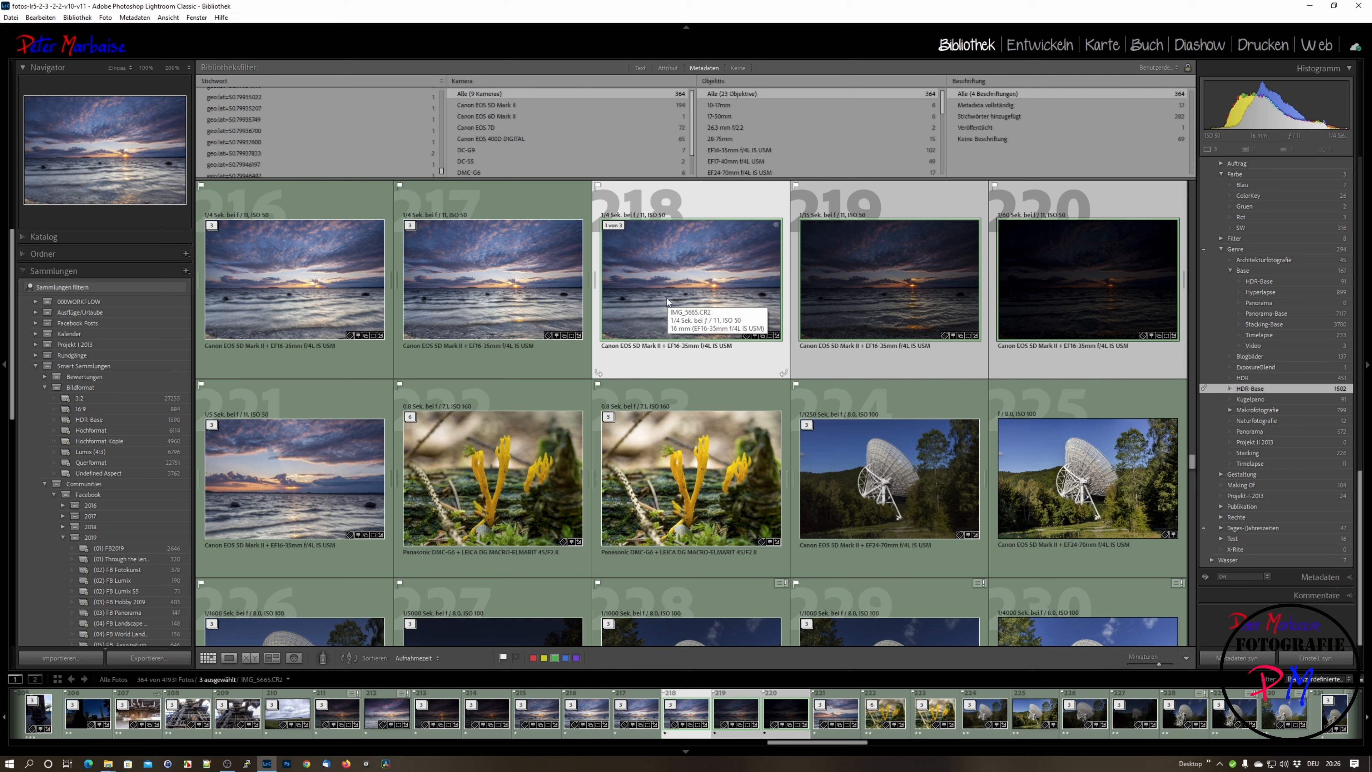
right_click(647, 285)
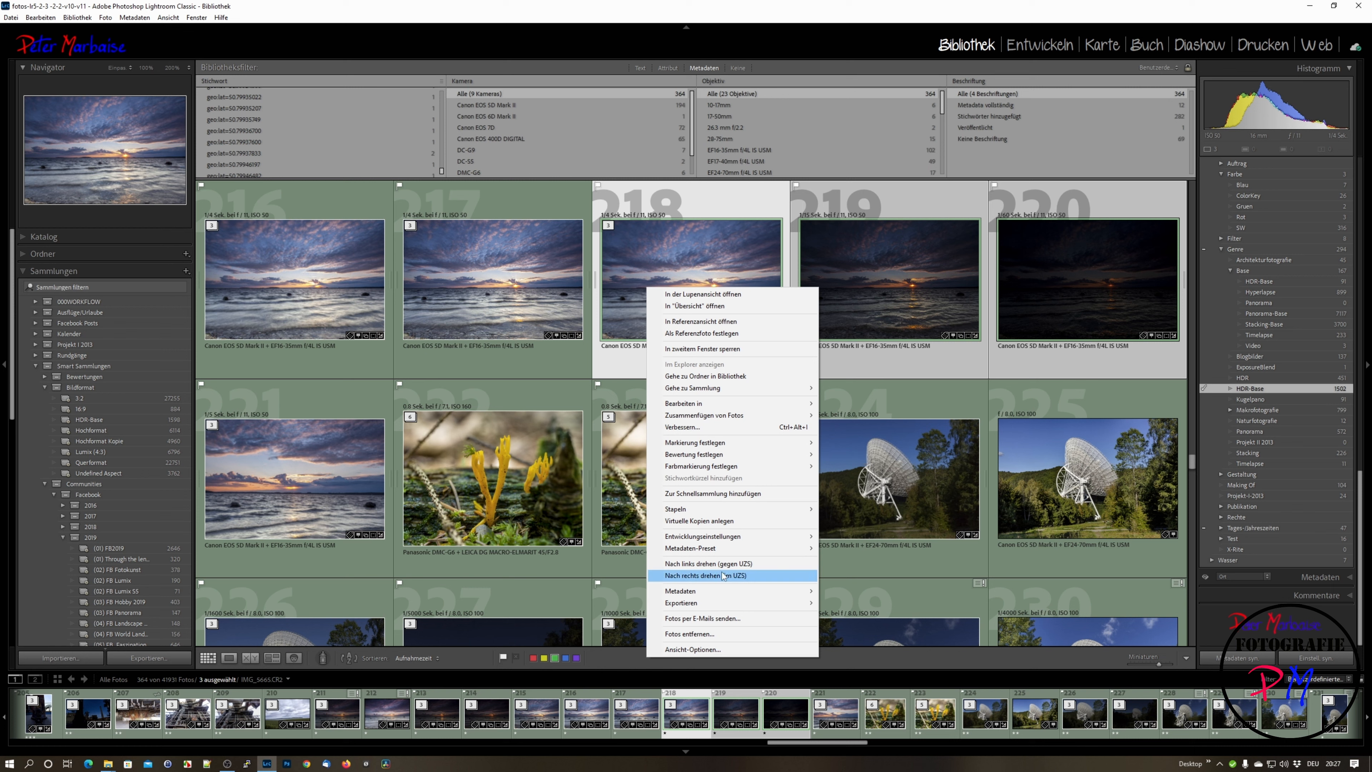
mouse_move(762, 605)
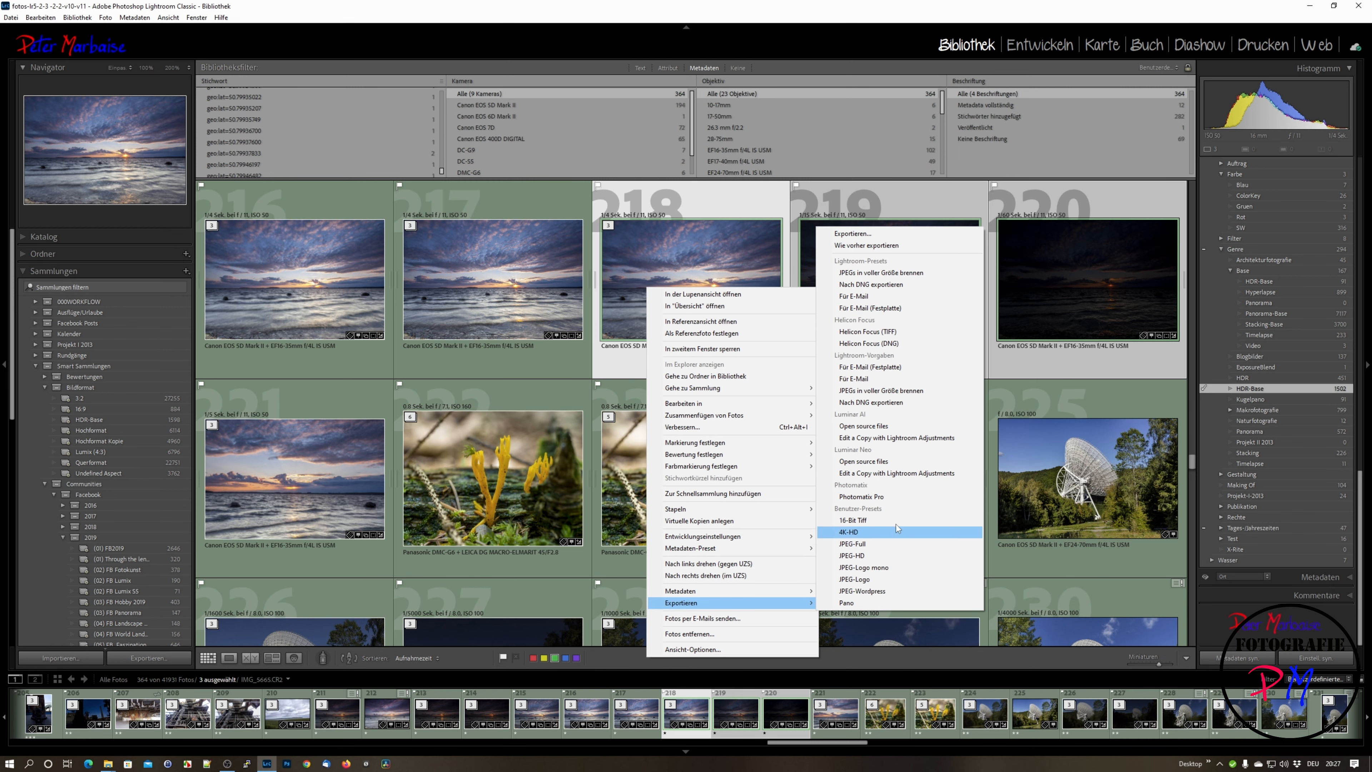
left_click(862, 496)
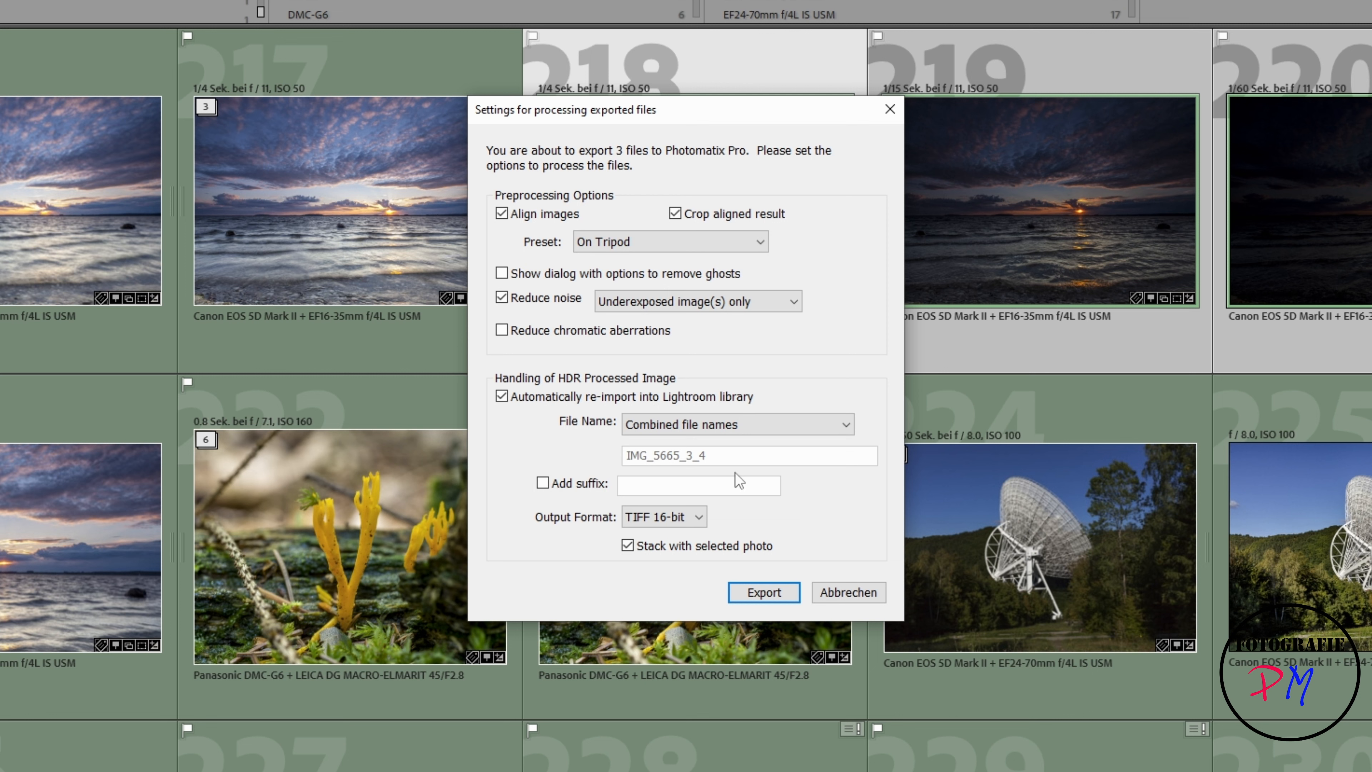
Step: Review the file name and output format choices, keep Combined file names and TIFF 16-bit, and export the three exposures for HDR processing
left_click(717, 425)
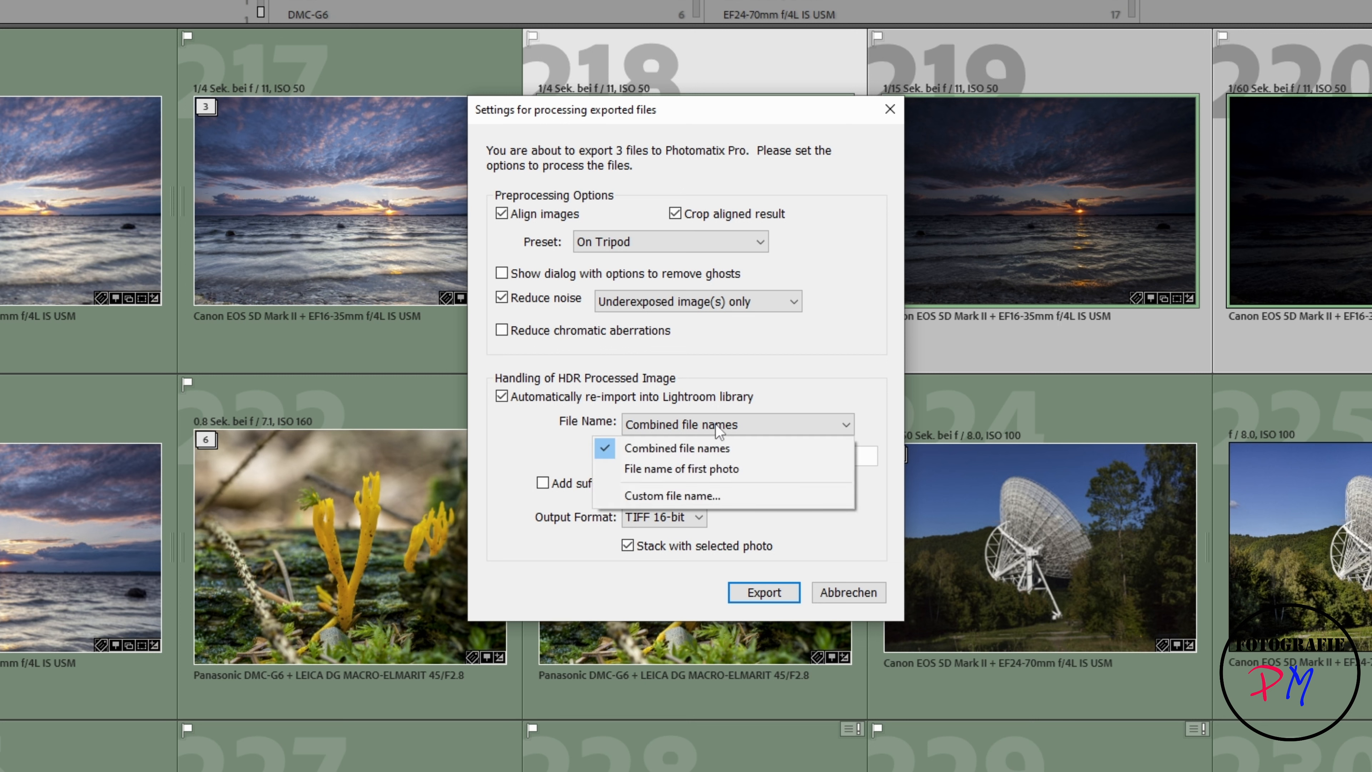
left_click(816, 382)
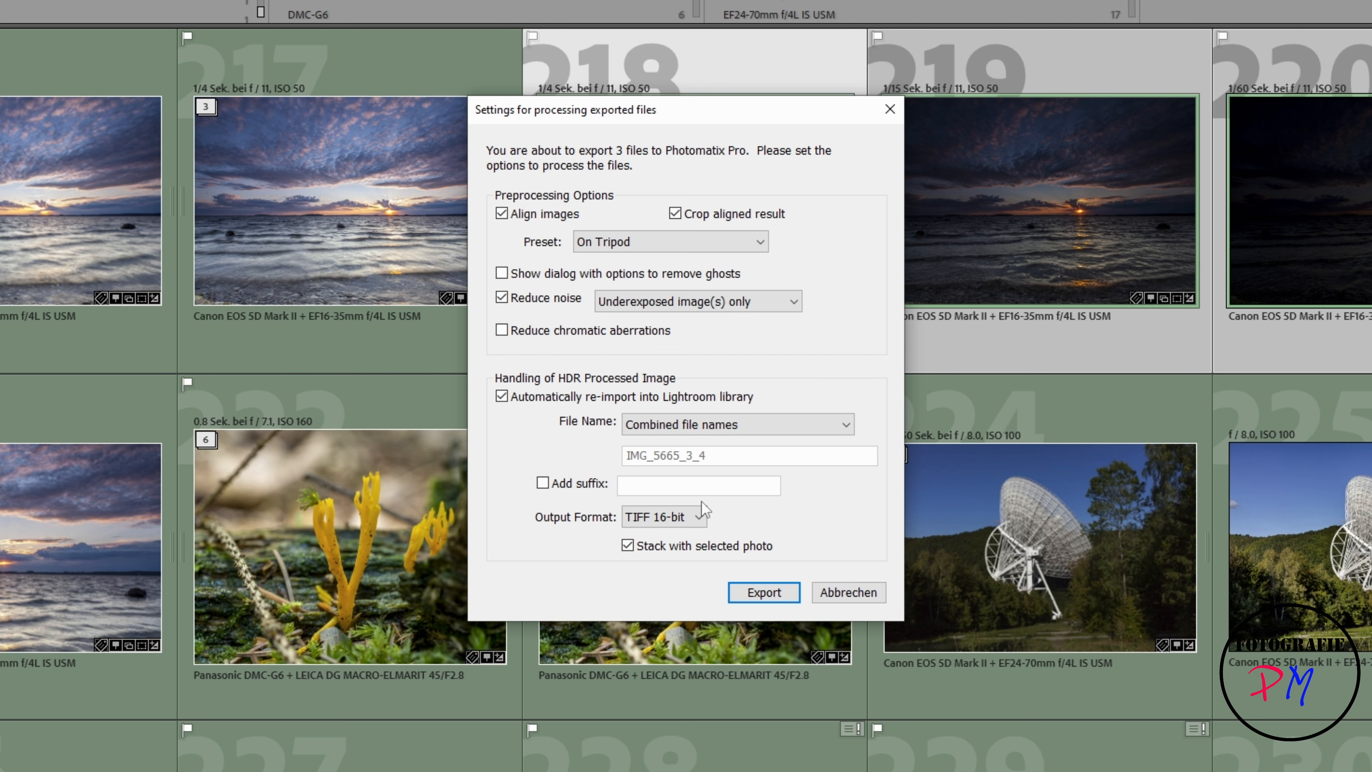
left_click(672, 520)
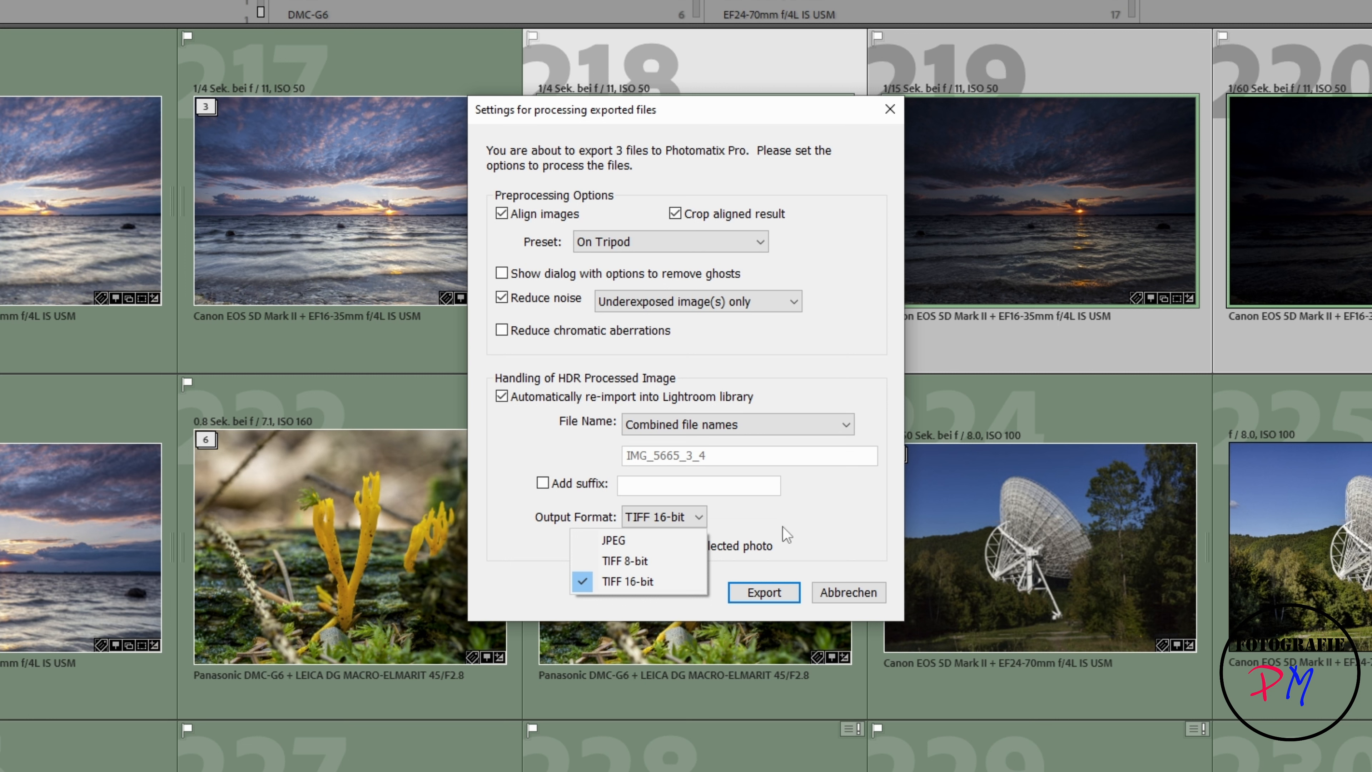
left_click(780, 586)
left_click(780, 587)
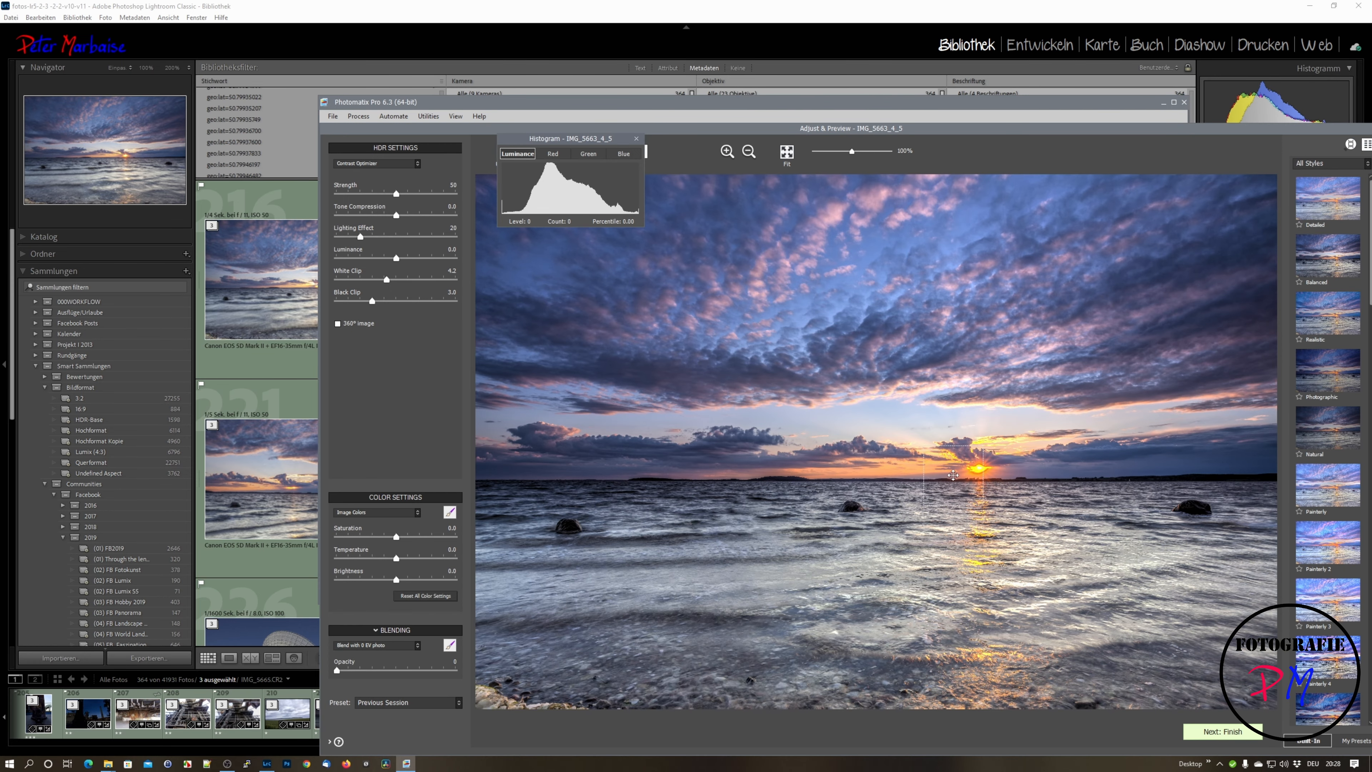
Step: Inspect the sun and horizon of the sunset HDR with the Loupe, and finish, save and reimport the image into Lightroom
left_click(953, 475)
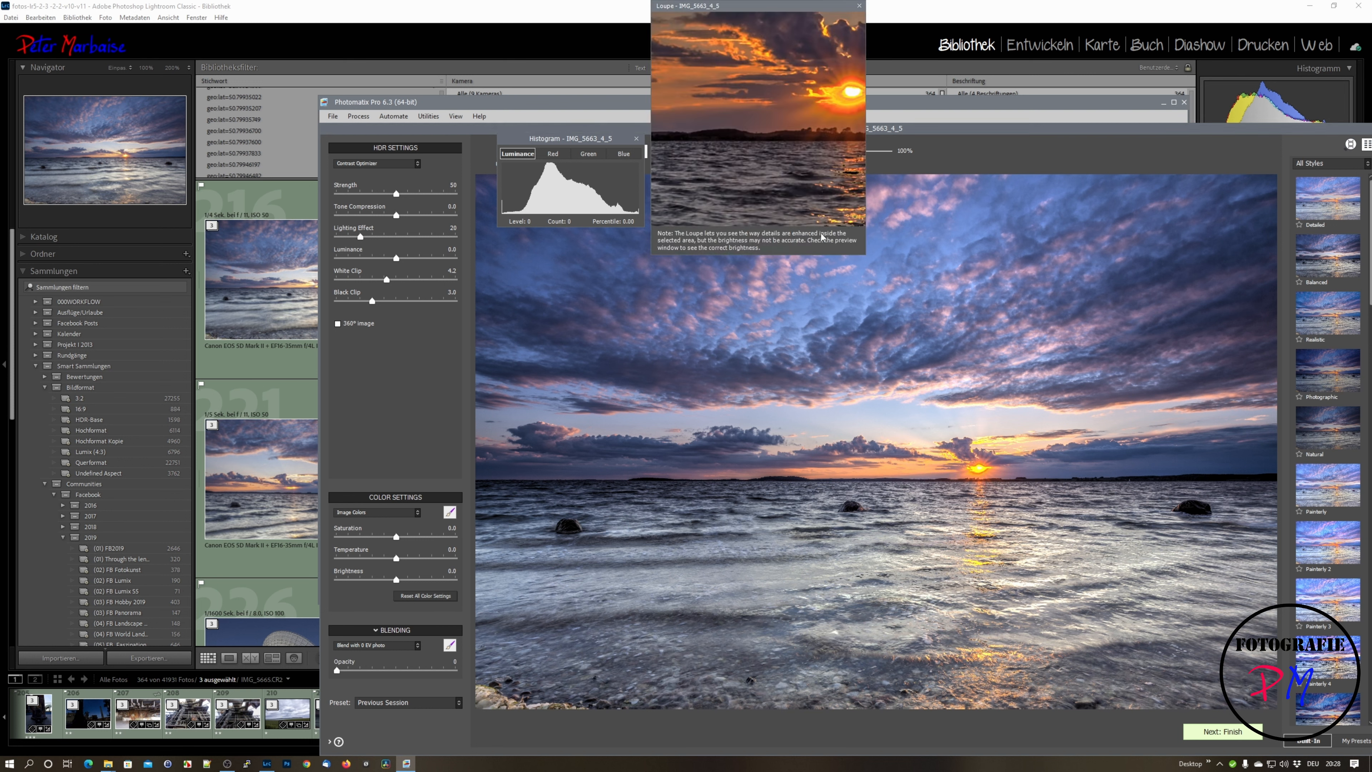
left_click(1003, 459)
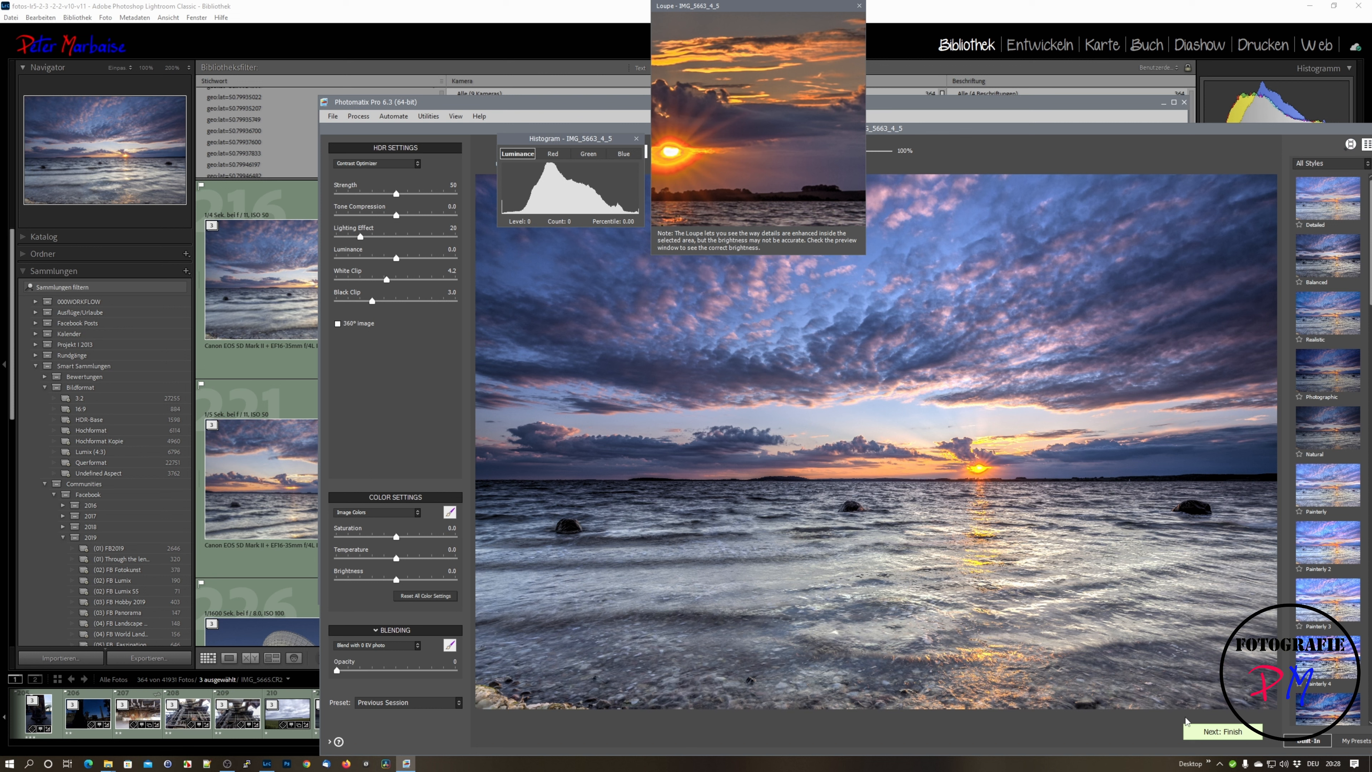
left_click(1206, 734)
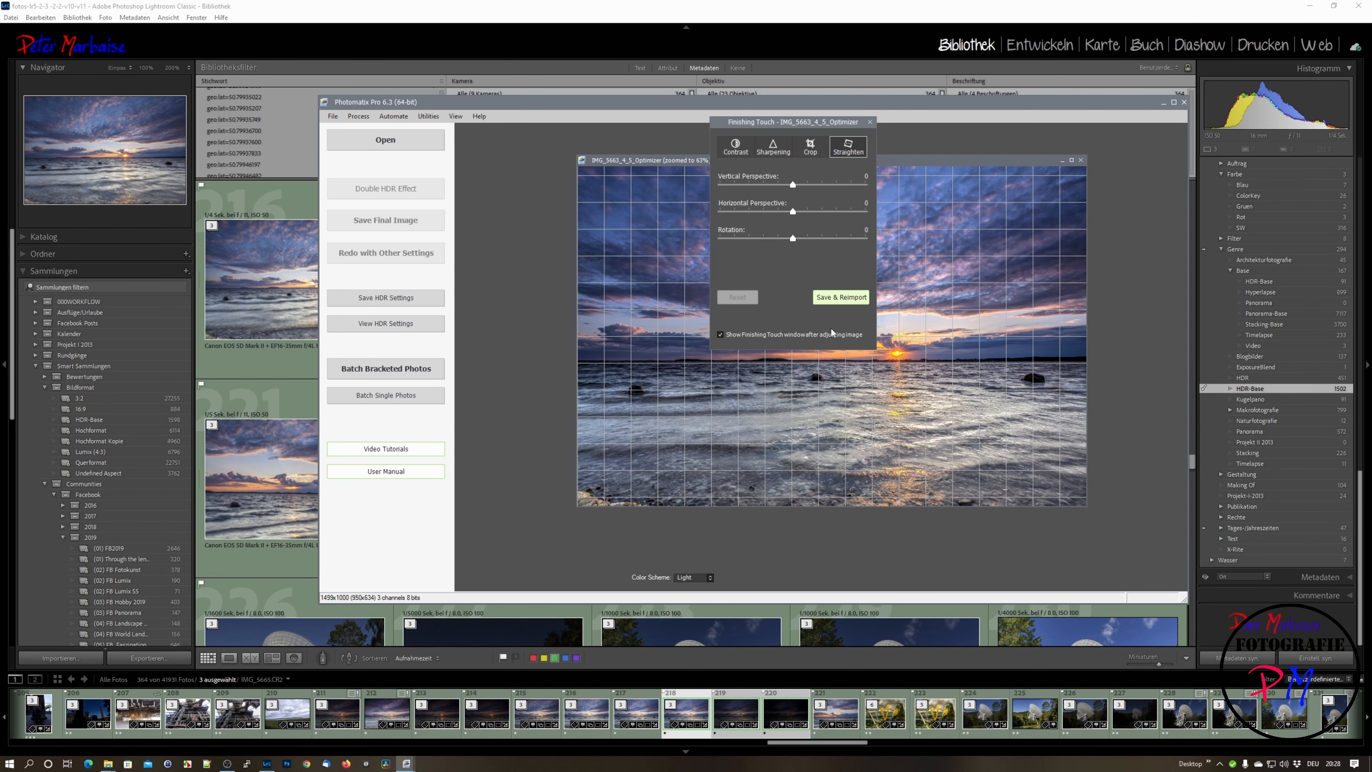
left_click(833, 302)
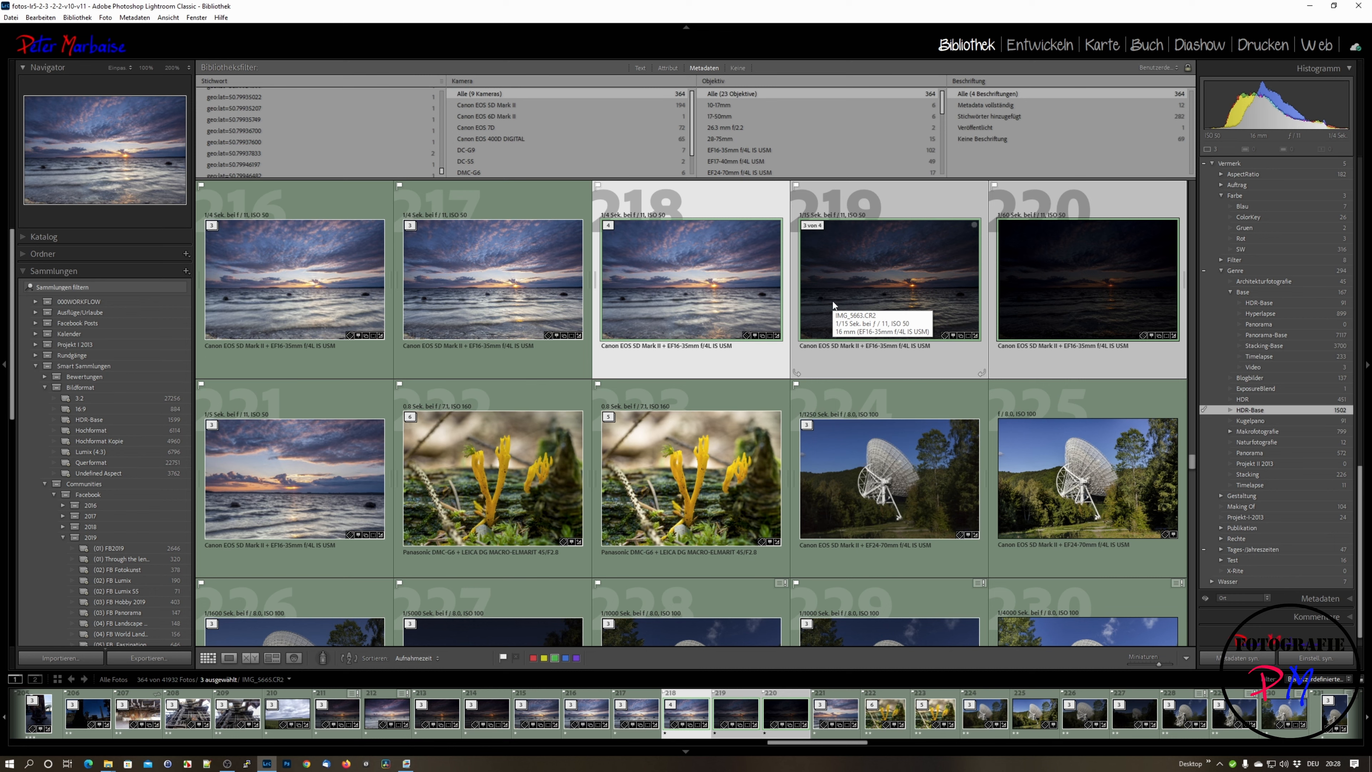
Step: View the reimported IMG_5665_3_4.tif enlarged in the library and return to the grid
double_click(810, 303)
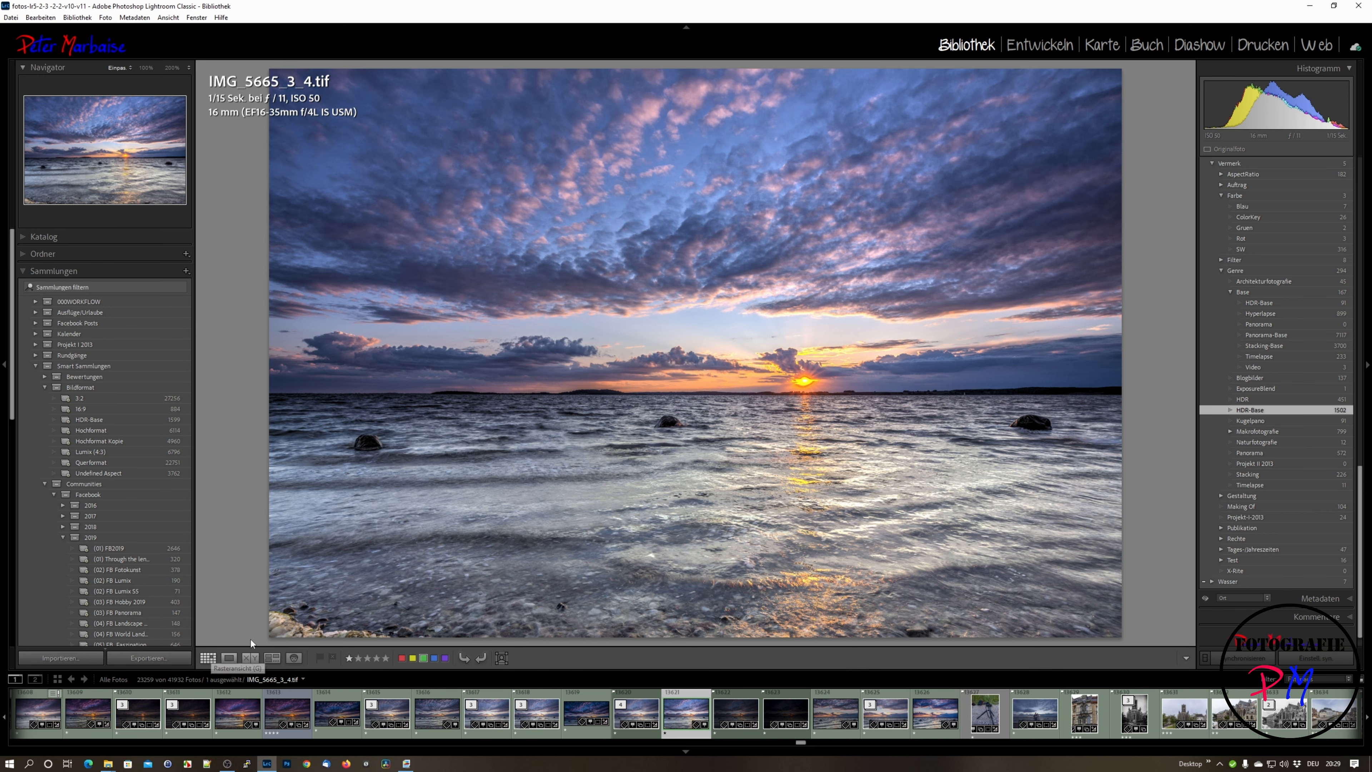
left_click(208, 658)
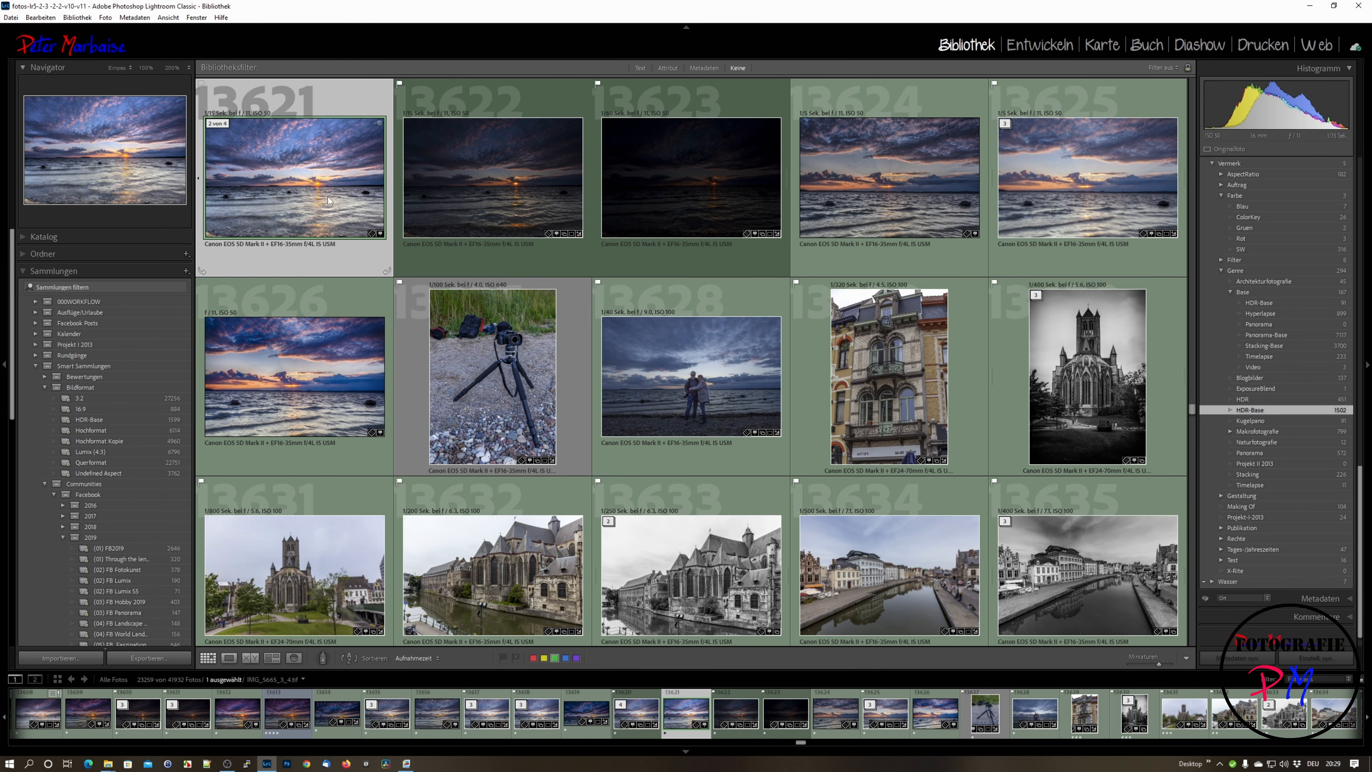